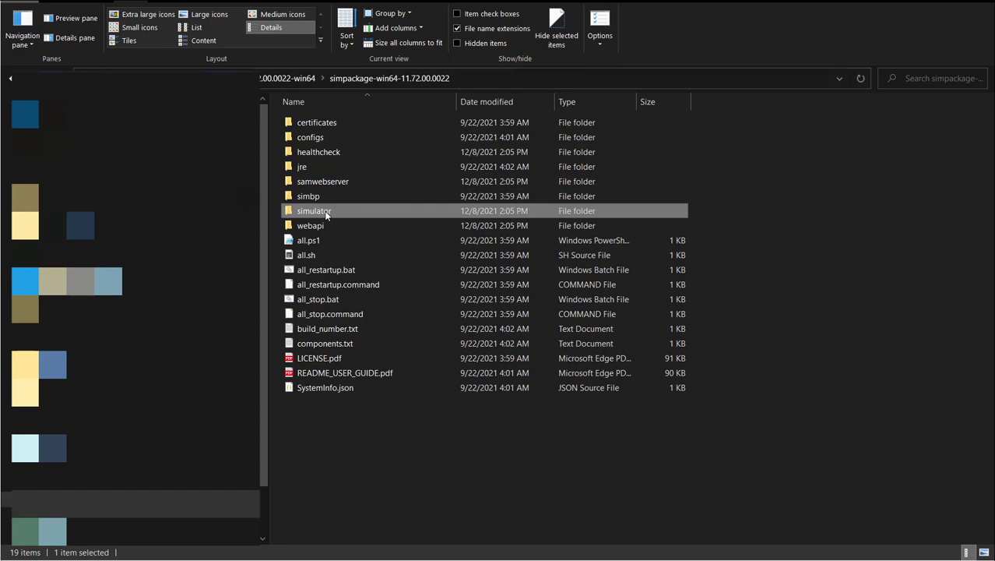
# Step: Examine the JSON configuration files in the simulator package's simulator and configs folders
pyautogui.doubleClick(324, 211)
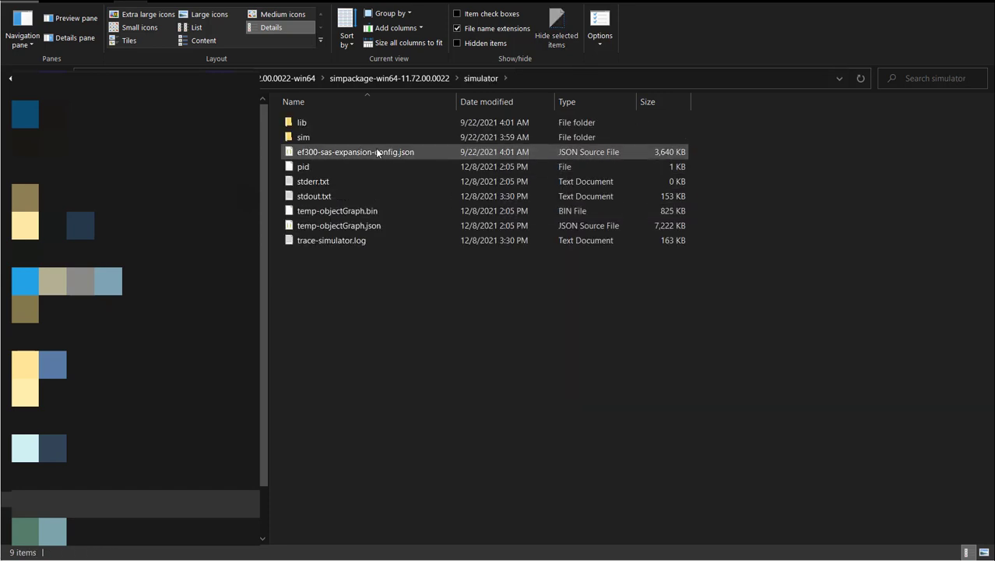
pyautogui.click(421, 152)
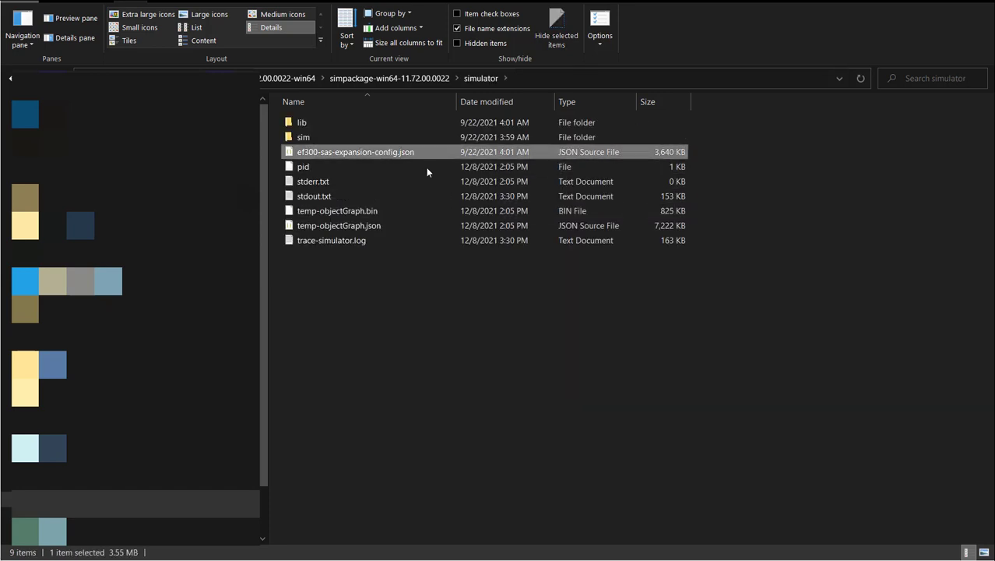
pyautogui.click(358, 79)
pyautogui.doubleClick(316, 139)
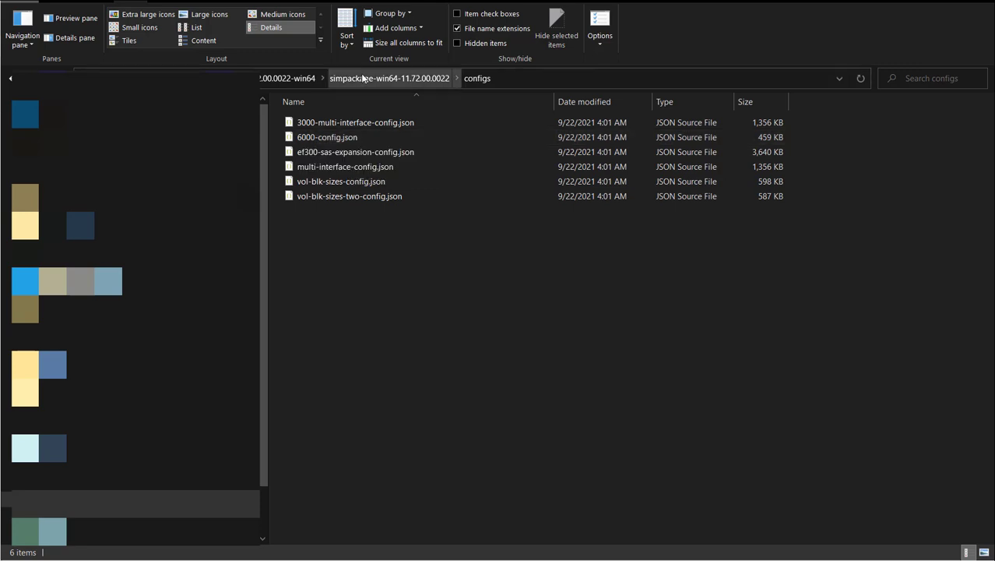
pyautogui.click(321, 127)
pyautogui.click(390, 78)
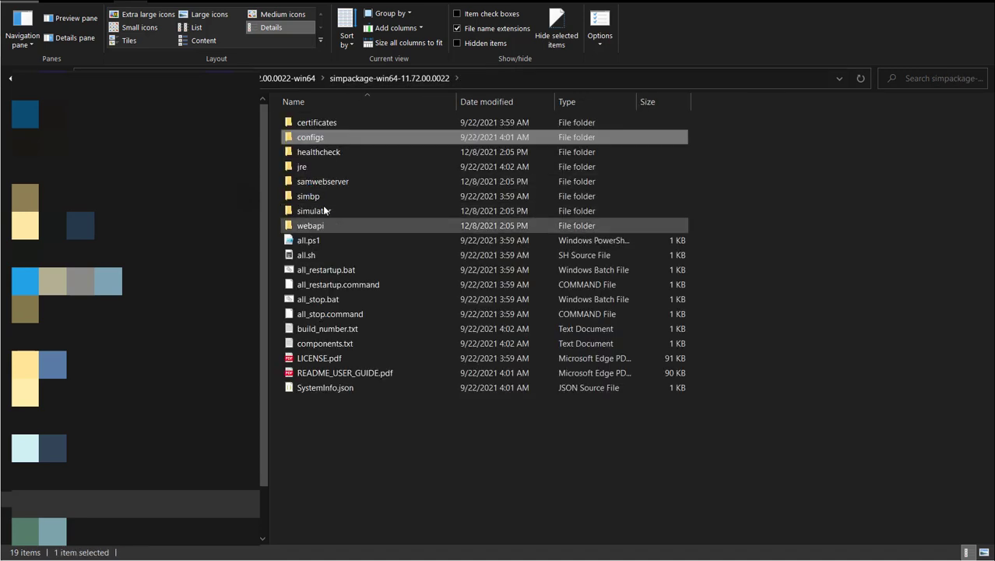
pyautogui.click(324, 207)
pyautogui.doubleClick(323, 205)
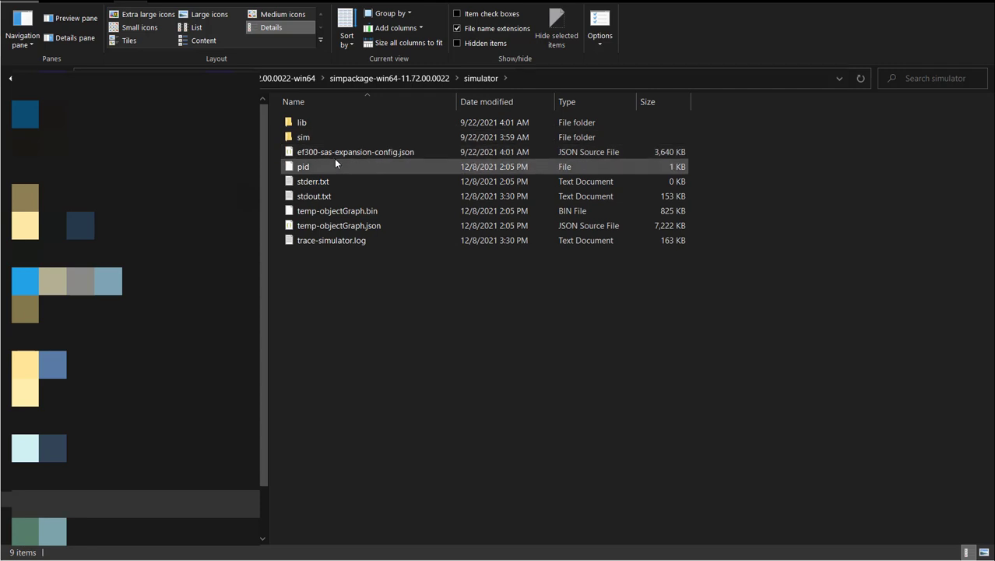
pyautogui.click(363, 77)
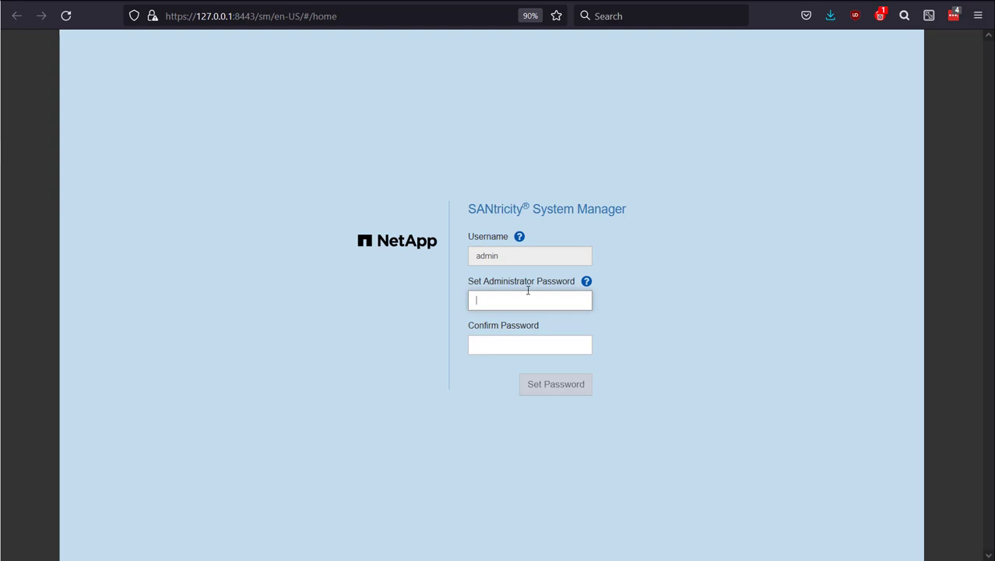
# Step: Switch to SANtricity Unified Manager and view the discovery options for adding a single storage array
pyautogui.click(606, 1)
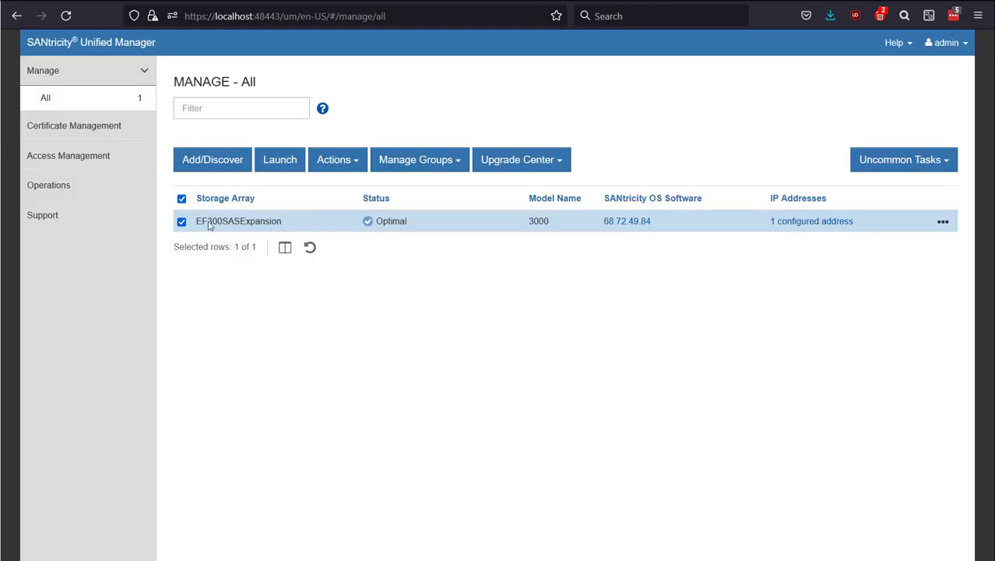
pyautogui.click(224, 166)
pyautogui.click(238, 225)
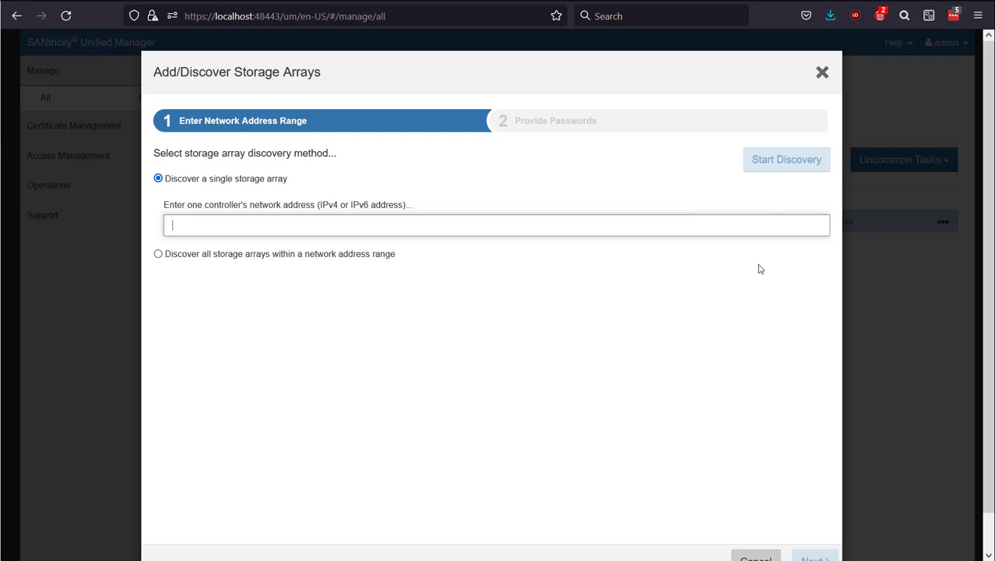
pyautogui.click(819, 73)
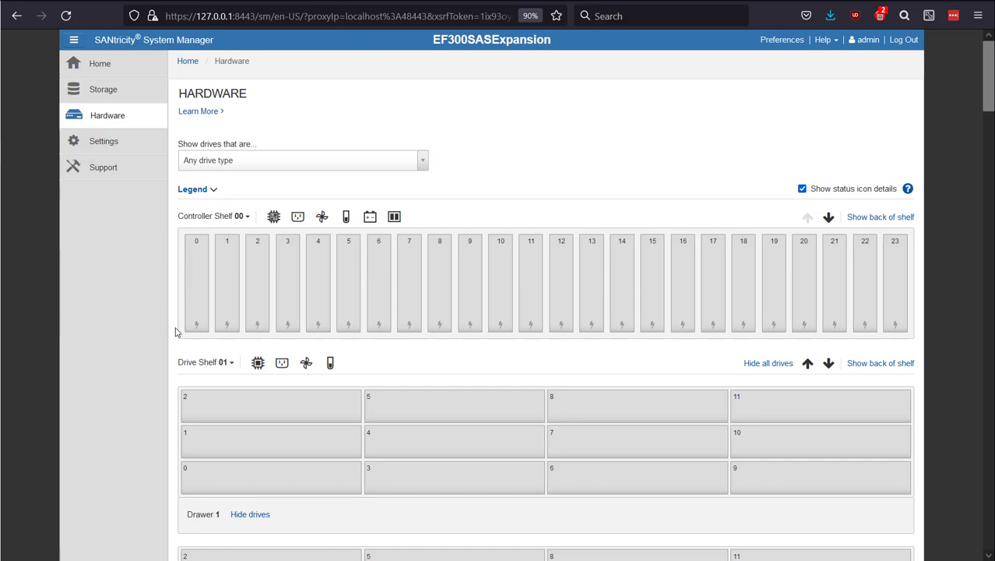
# Step: Assign drive 23 of Controller Shelf 00 as a hot spare
pyautogui.scroll(-5, 355, 356)
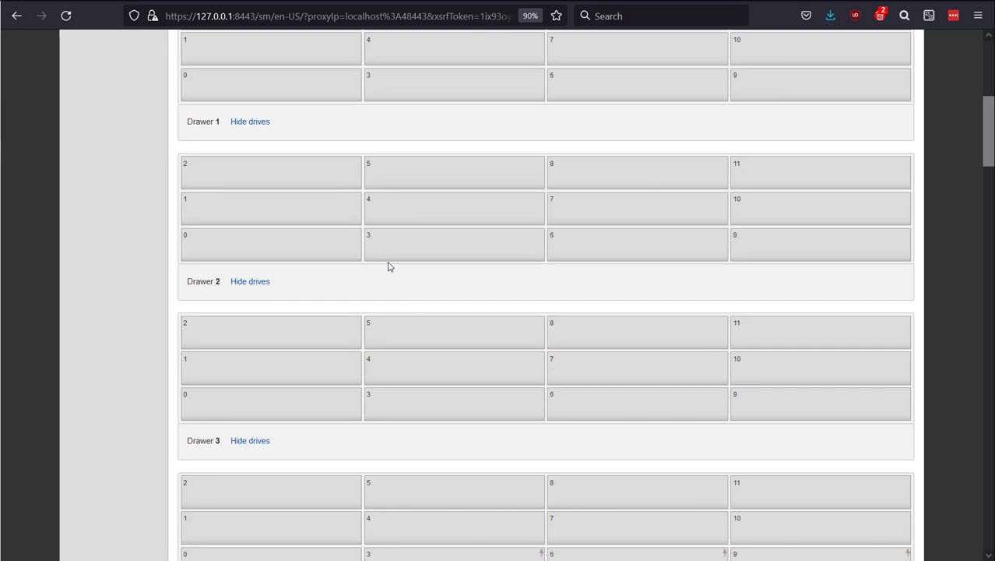
pyautogui.scroll(2, 389, 266)
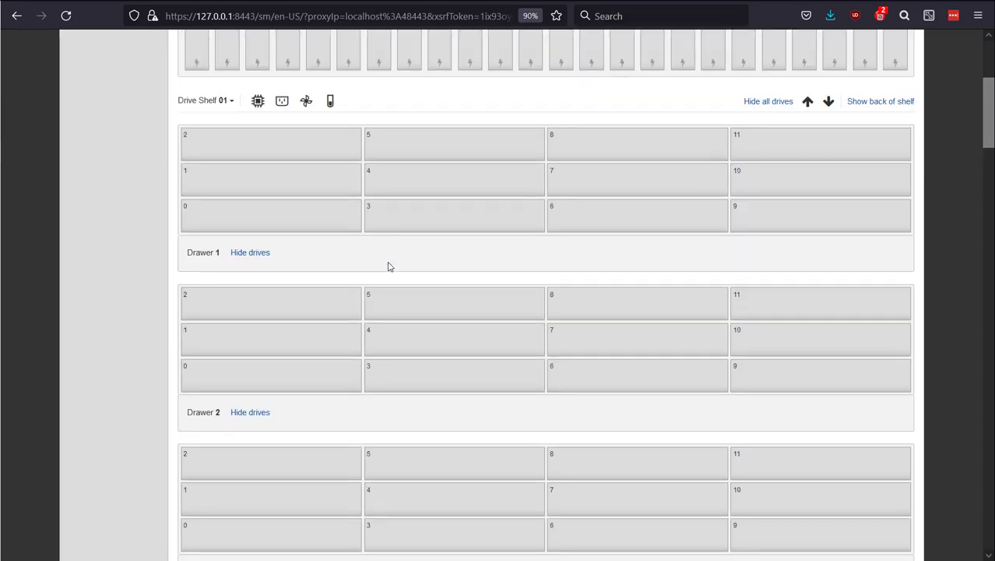
pyautogui.scroll(3, 389, 266)
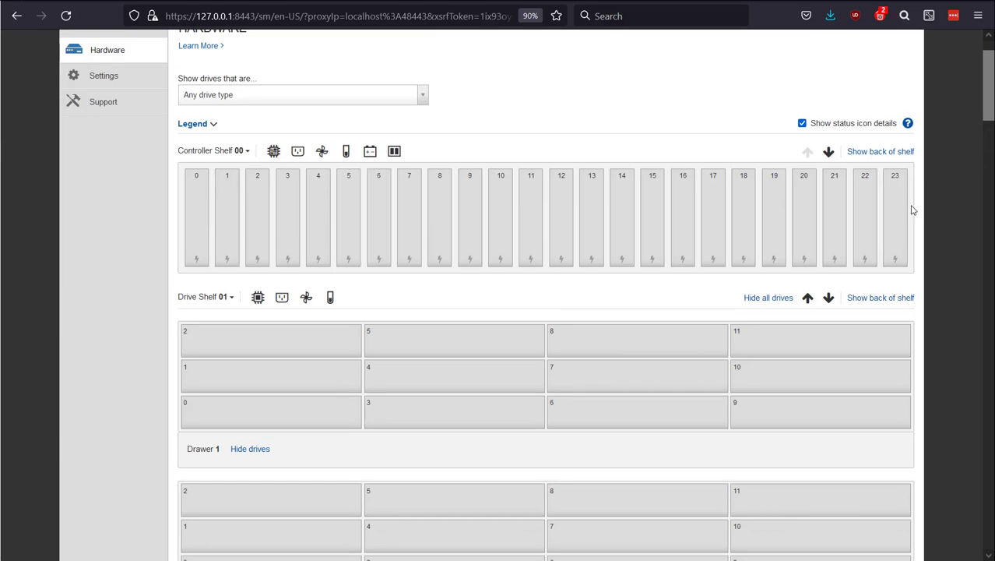
pyautogui.click(896, 217)
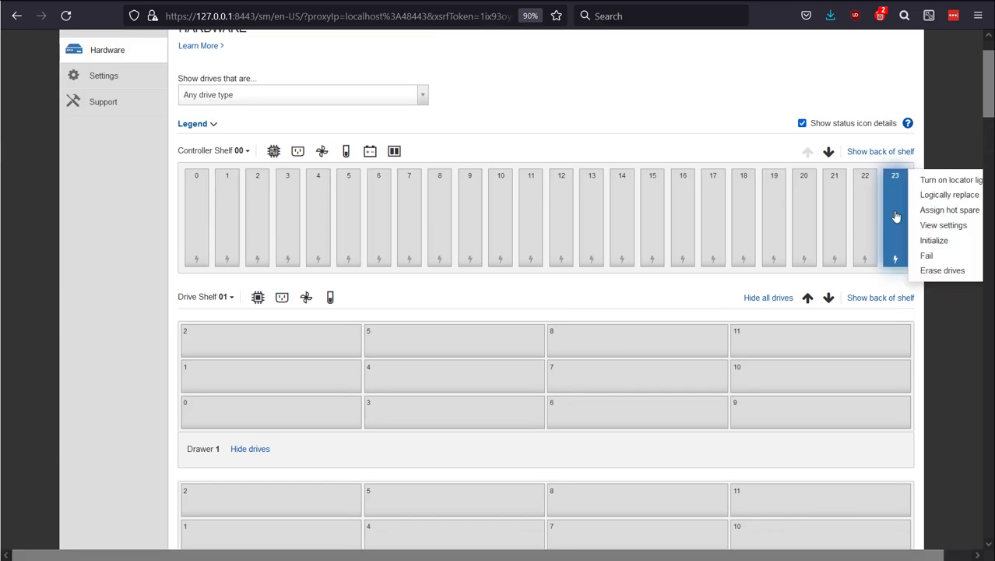
pyautogui.click(938, 211)
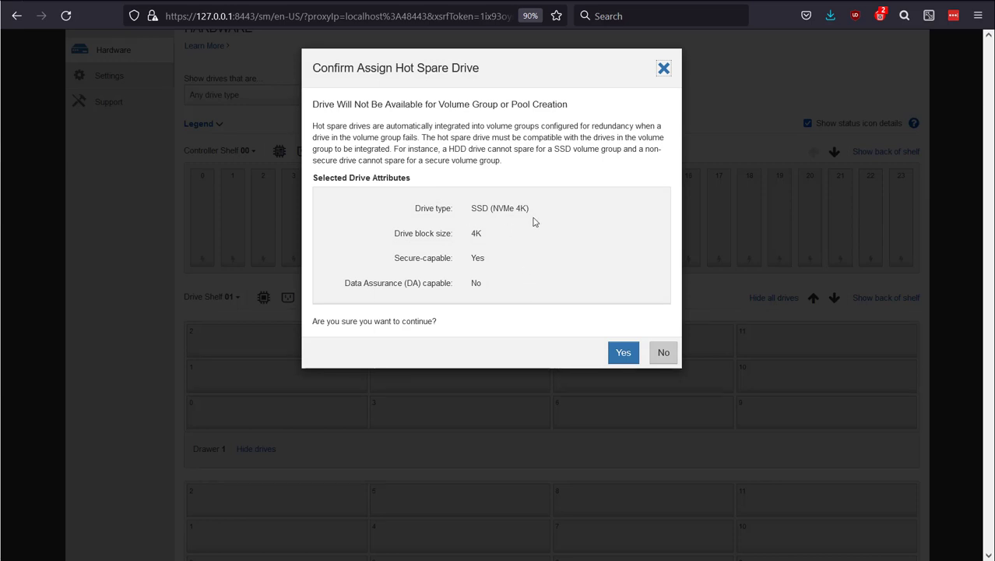
pyautogui.click(626, 354)
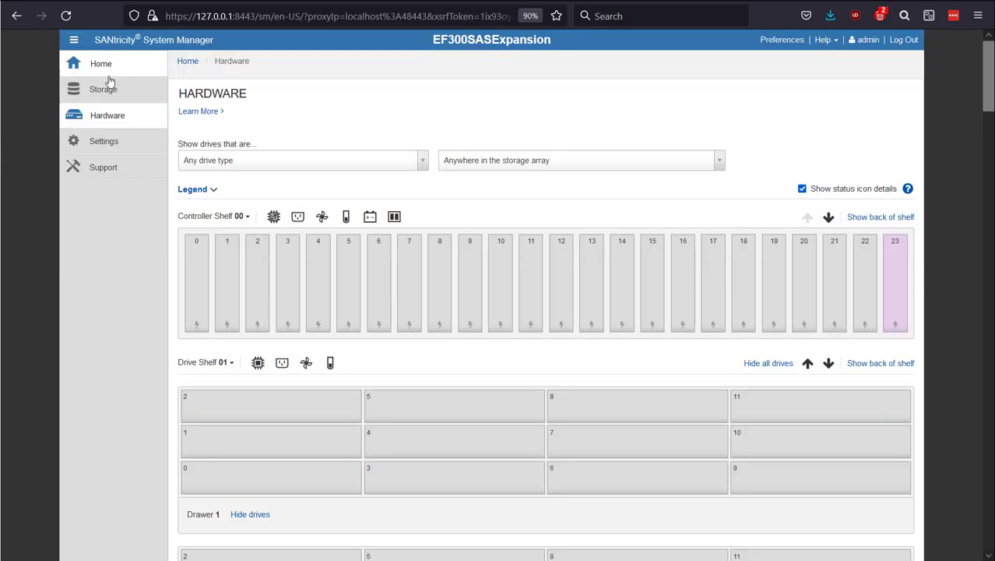
# Step: Begin a new volume group named vg1 with RAID level 1 and drive type SSD (NVMe 4K)
pyautogui.click(109, 76)
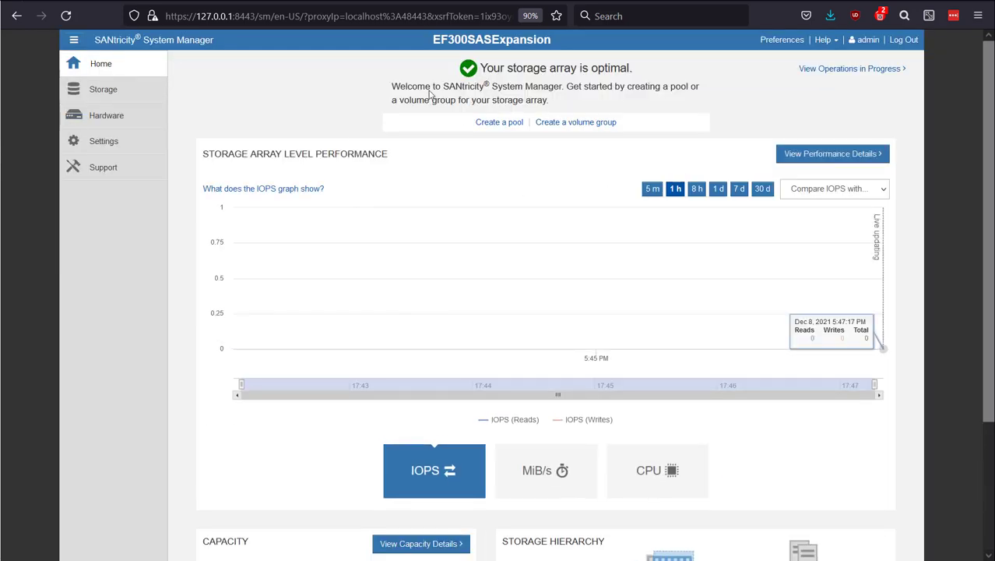
pyautogui.click(537, 122)
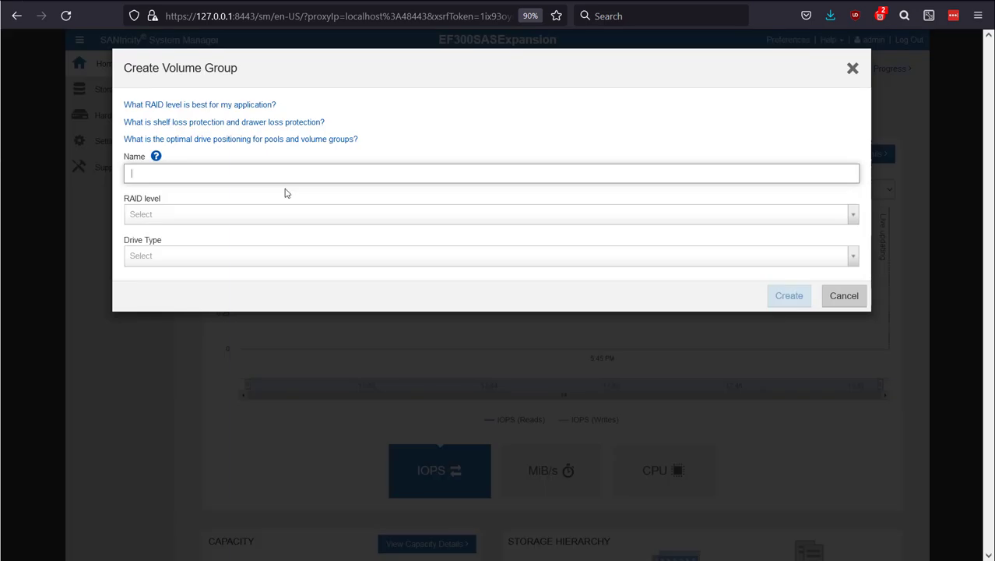
pyautogui.write('vg1')
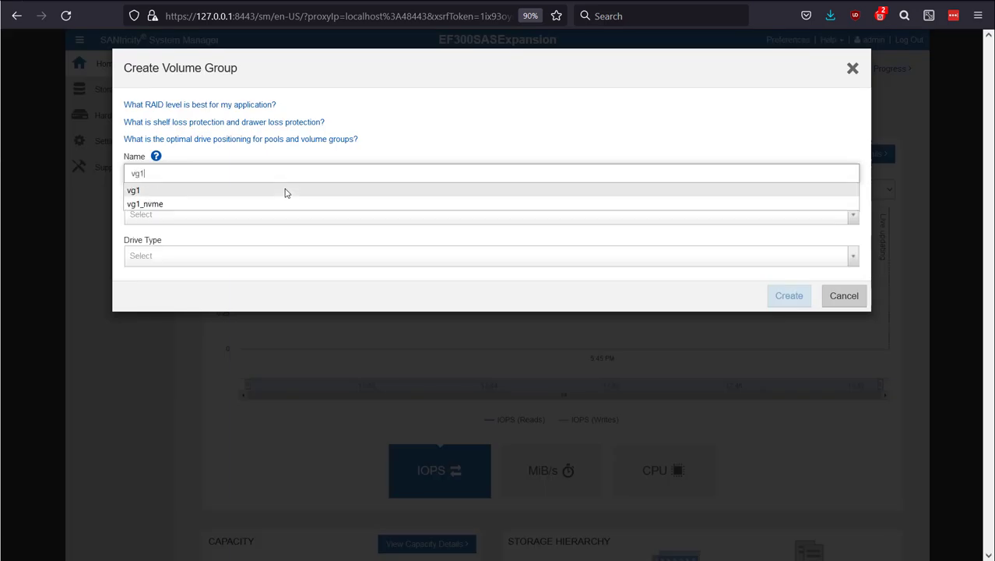
pyautogui.click(336, 157)
pyautogui.click(214, 223)
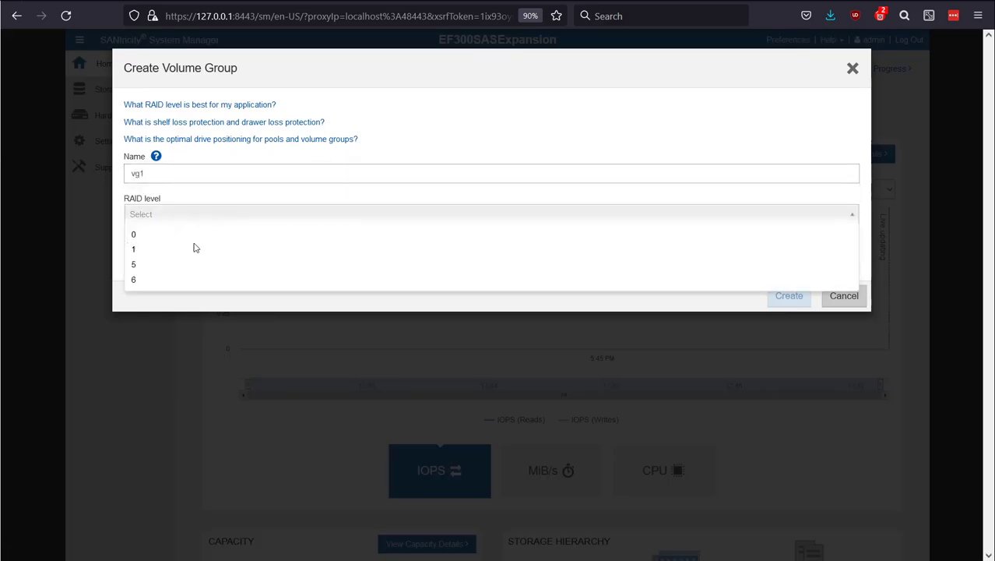
pyautogui.click(218, 246)
pyautogui.click(240, 280)
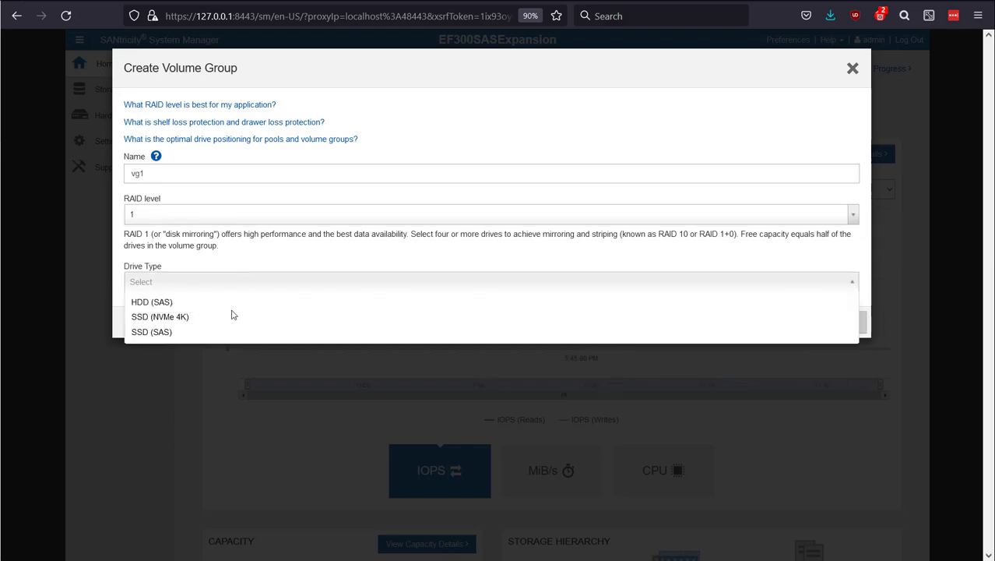
pyautogui.click(231, 317)
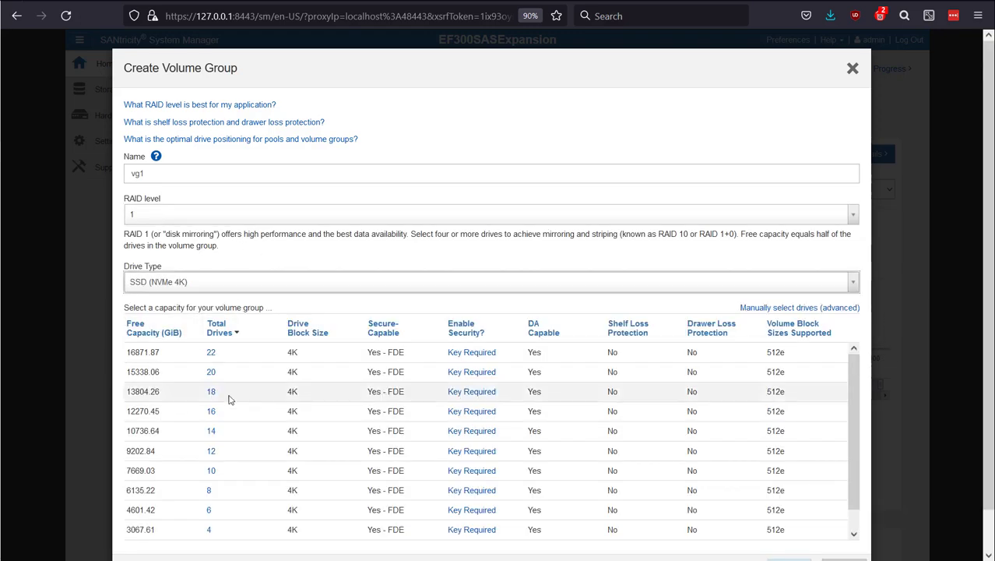
# Step: Choose the two-drive, 1533.80 GiB capacity for vg1 and create the volume group
pyautogui.click(234, 330)
pyautogui.click(193, 355)
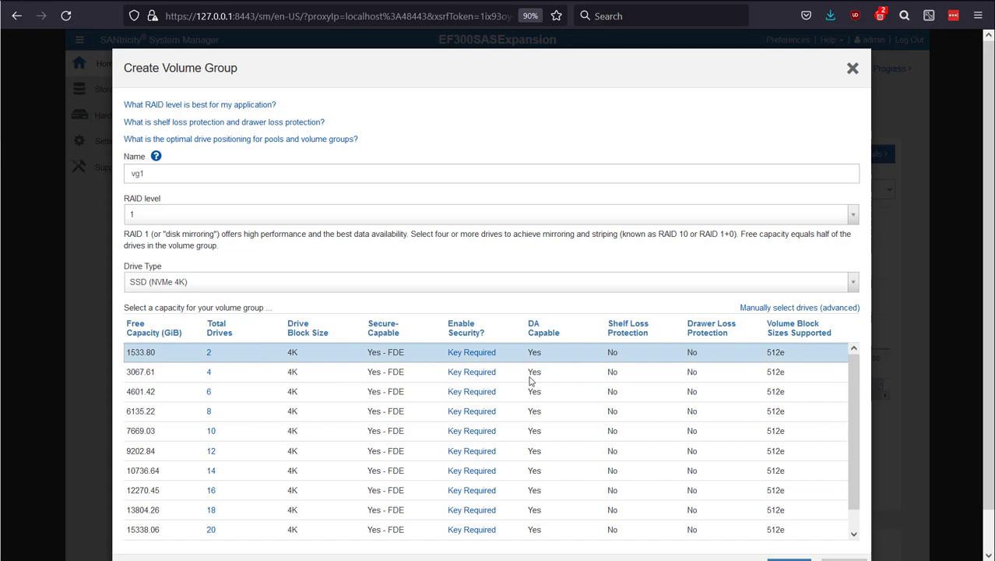
pyautogui.scroll(-1, 736, 527)
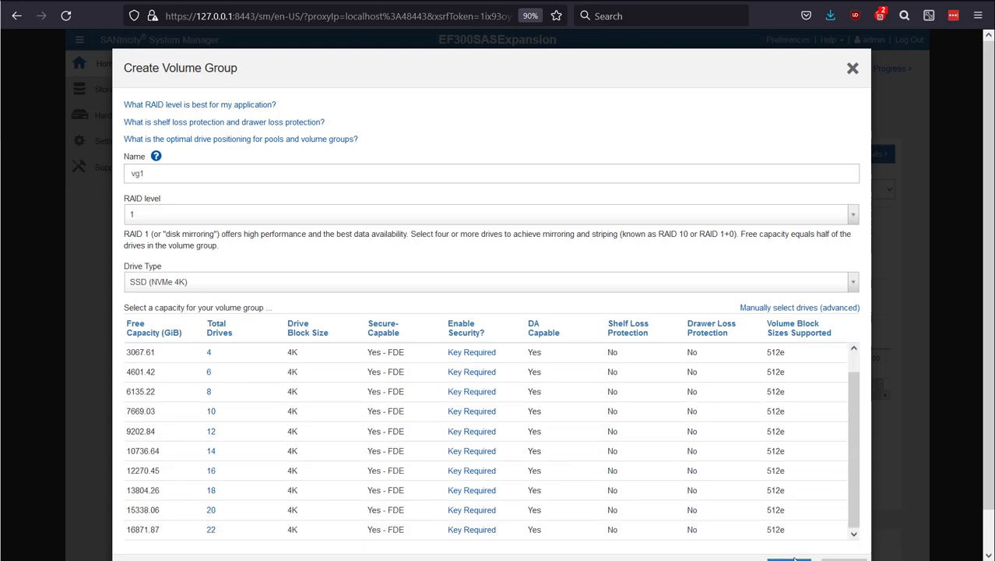
pyautogui.scroll(-1, 790, 554)
pyautogui.click(789, 526)
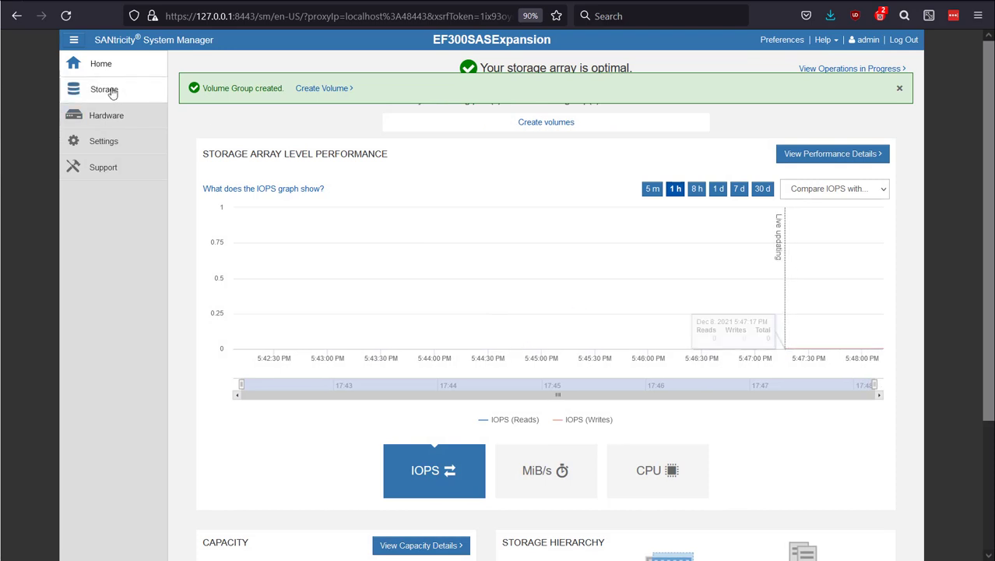
# Step: Begin another volume group named vg2 from Pools & Volume Groups, with RAID level 5 and drive type SSD (NVMe 4K)
pyautogui.click(103, 89)
pyautogui.click(280, 165)
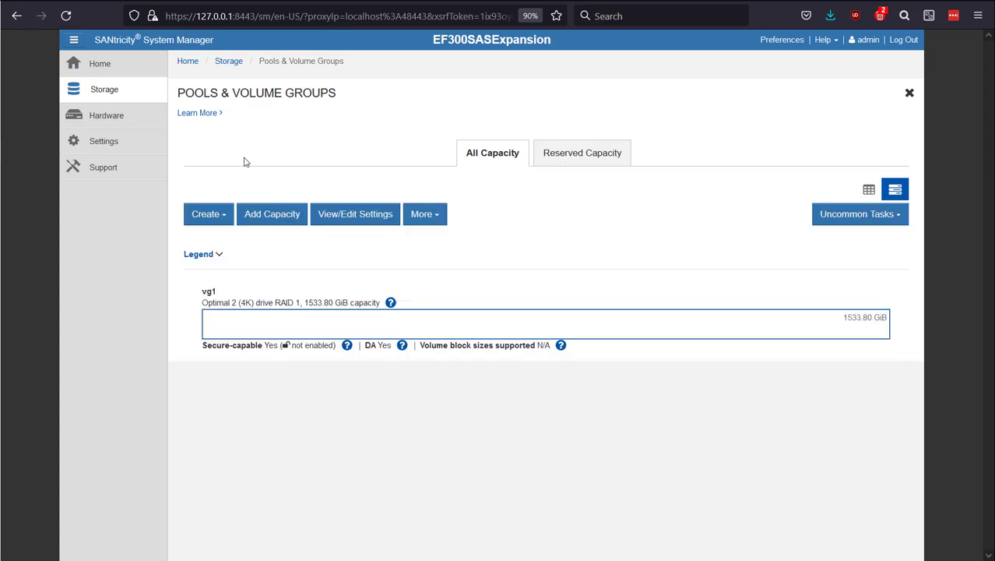
pyautogui.click(207, 212)
pyautogui.click(220, 252)
pyautogui.write('vg2')
pyautogui.click(233, 214)
pyautogui.click(230, 247)
pyautogui.click(226, 207)
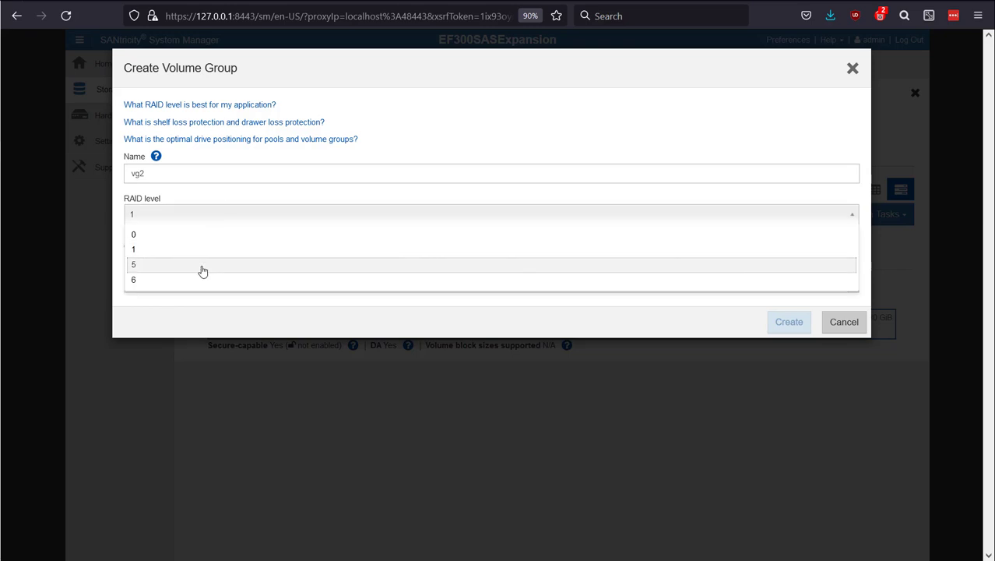
pyautogui.click(200, 265)
pyautogui.click(206, 282)
pyautogui.click(213, 315)
# Step: Choose the three-drive, 3067.61 GiB capacity for vg2 and create the volume group
pyautogui.click(200, 358)
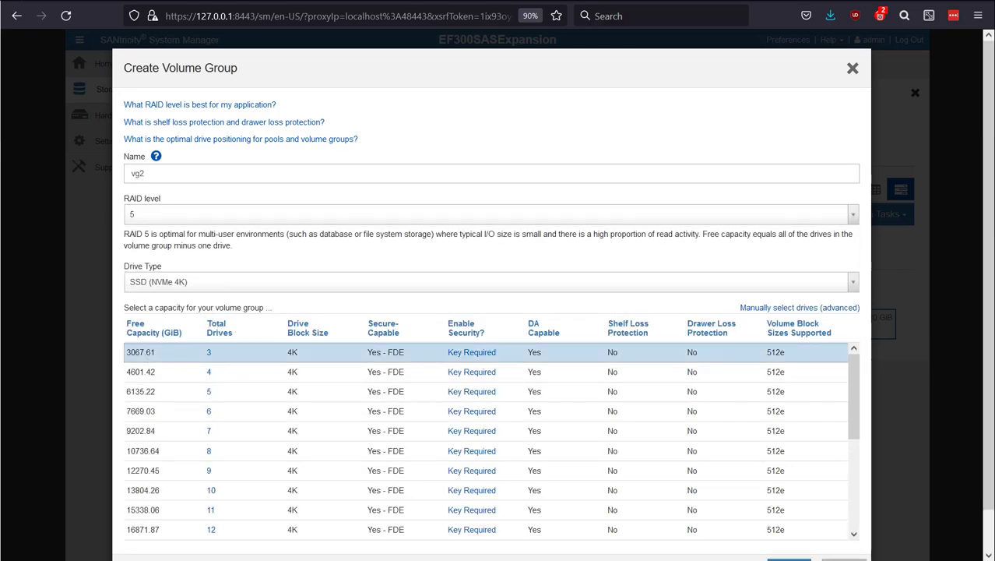
pyautogui.scroll(-5, 678, 495)
pyautogui.scroll(-3, 804, 553)
pyautogui.click(798, 528)
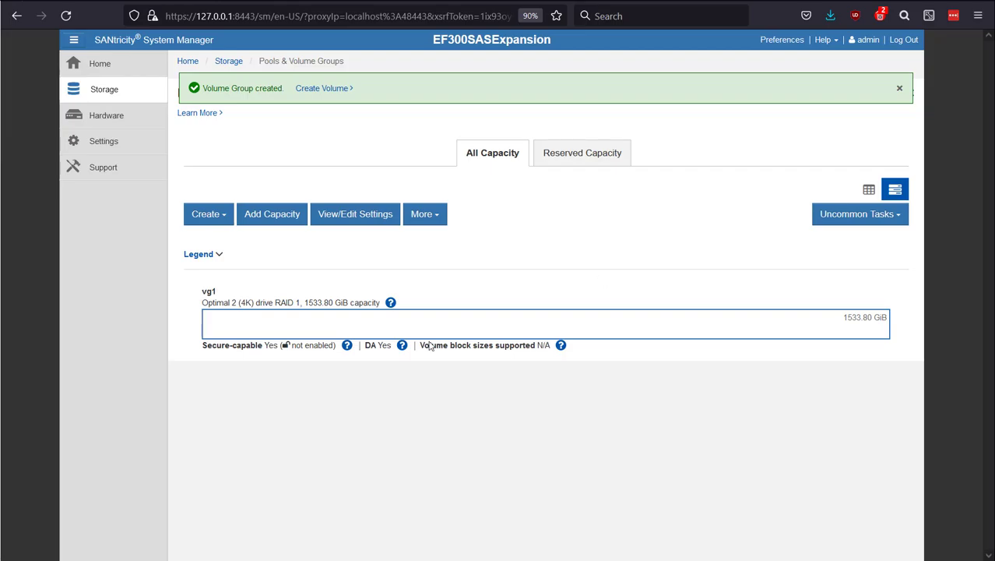
# Step: Review the properties of volume groups vg1 and vg2, including their hot spare protection
pyautogui.click(319, 333)
pyautogui.click(320, 334)
pyautogui.click(347, 221)
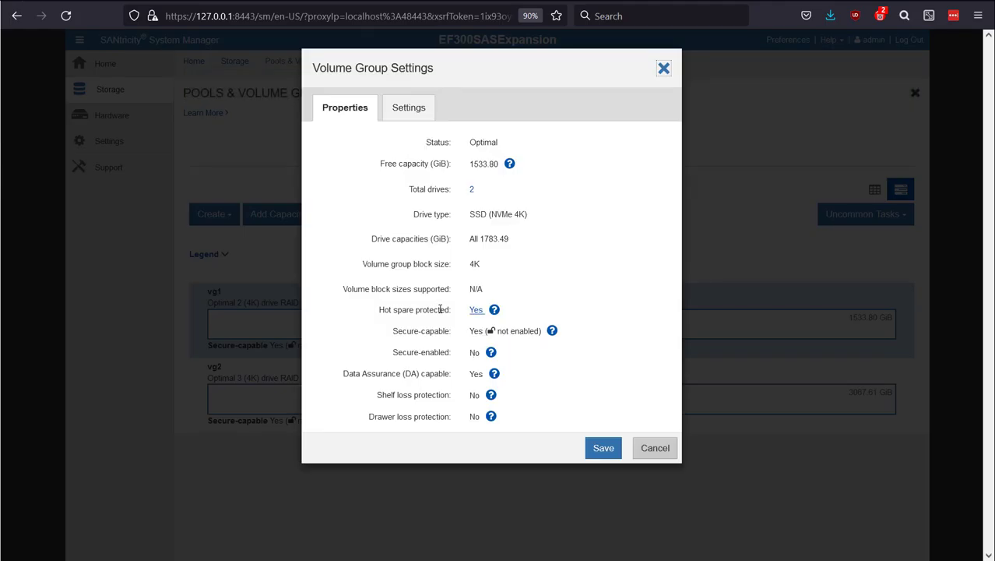
pyautogui.click(648, 444)
pyautogui.click(337, 398)
pyautogui.click(364, 215)
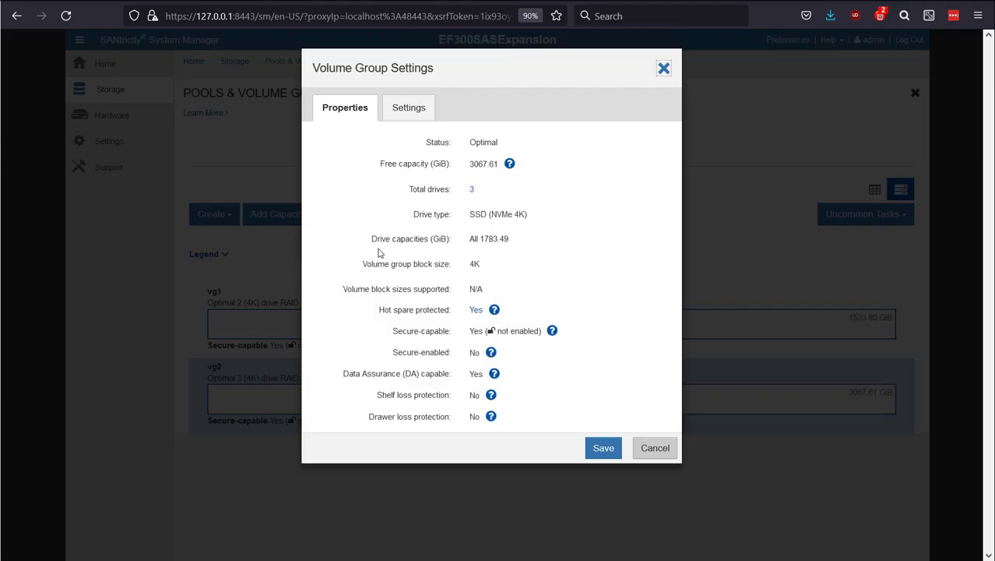
pyautogui.click(656, 449)
# Step: Assign drive 0 of Controller Shelf 00 as a hot spare
pyautogui.click(119, 117)
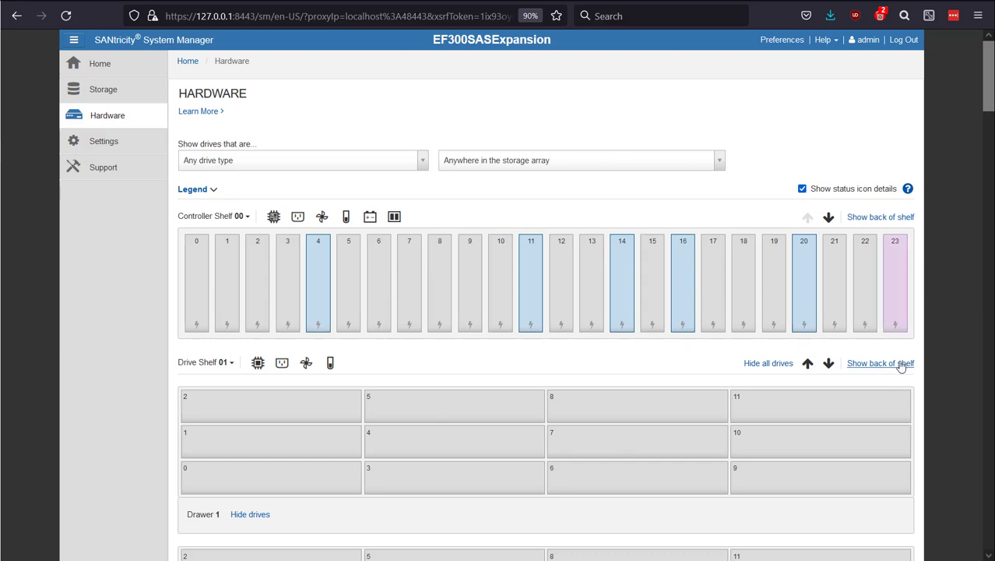
pyautogui.click(194, 271)
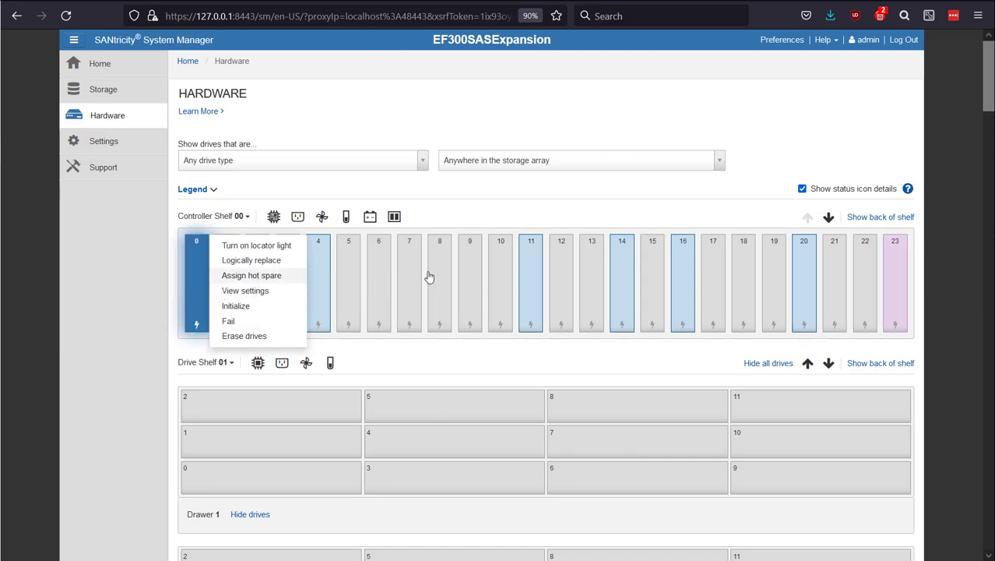
pyautogui.click(251, 276)
pyautogui.click(624, 352)
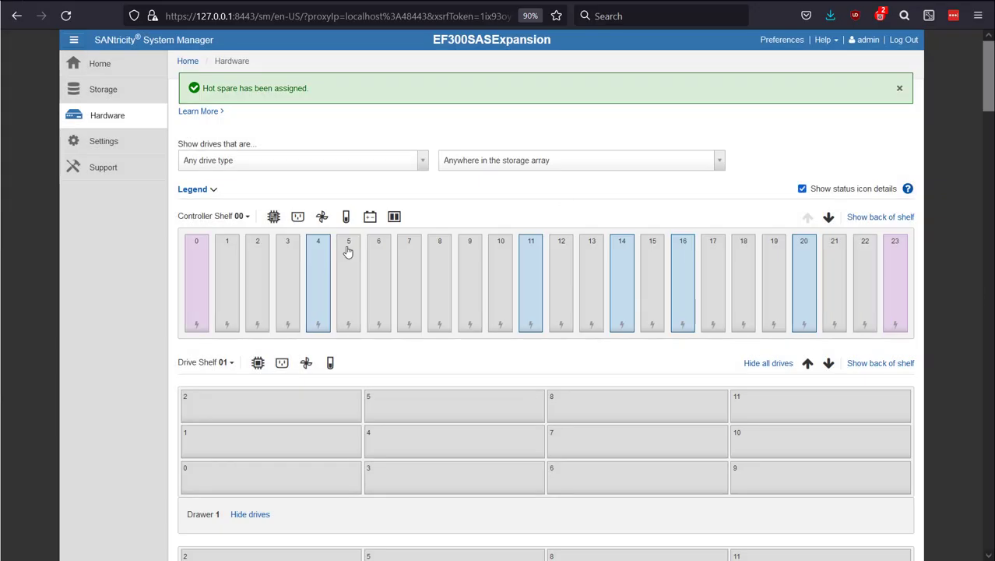
# Step: Unassign drive 0 of Controller Shelf 00 as a hot spare, confirming with UNASSIGN
pyautogui.click(199, 277)
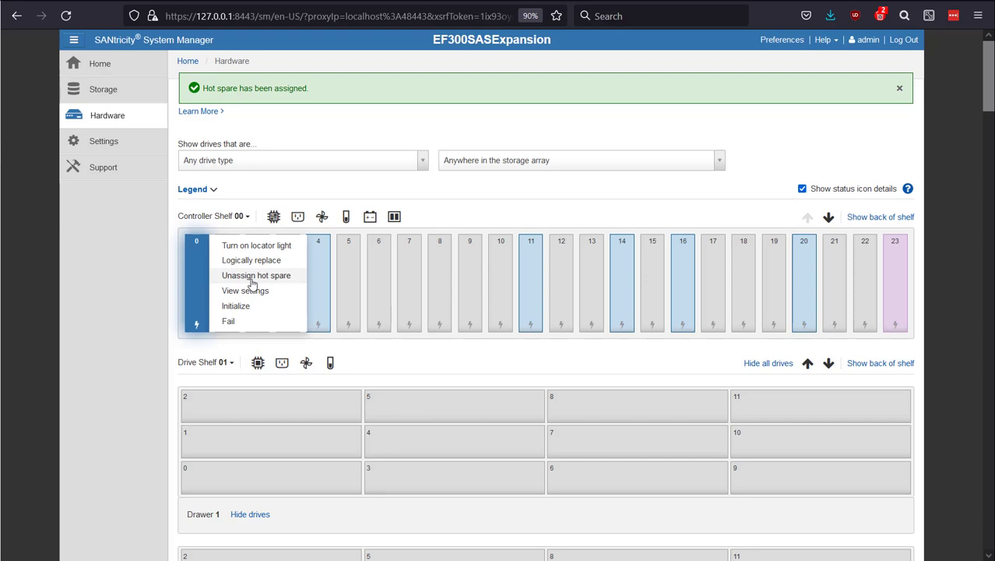
pyautogui.click(245, 276)
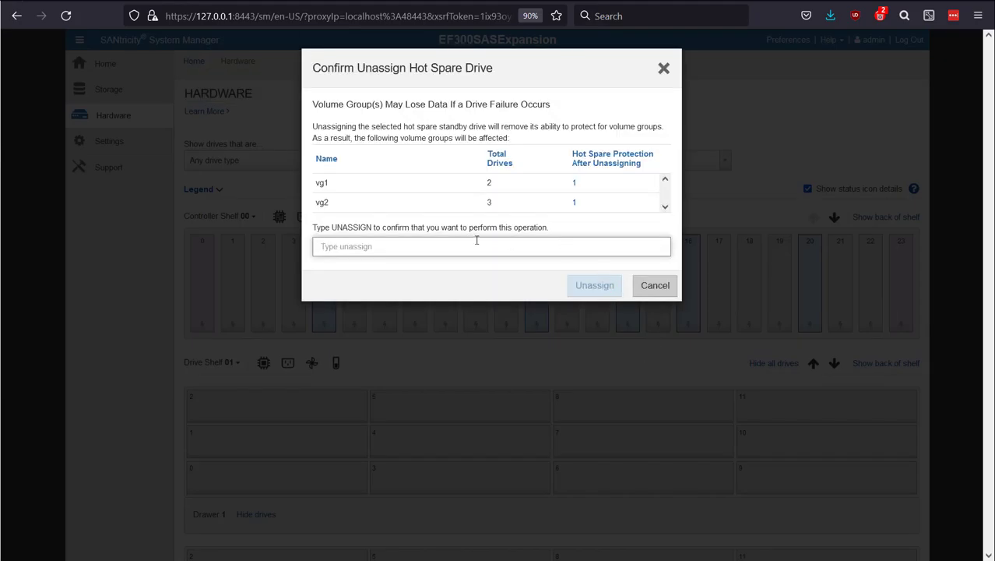
pyautogui.write('UNASSIGN')
pyautogui.click(578, 287)
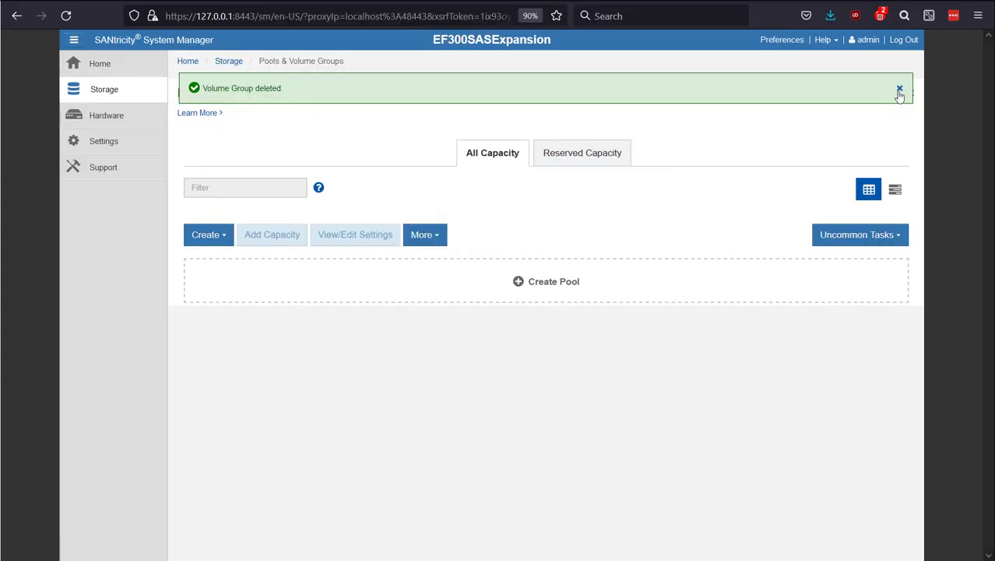
# Step: Create a pool named ddp11plus6 with drive type HDD (SAS) and the 11-drive, 51900.00 GiB capacity
pyautogui.click(900, 90)
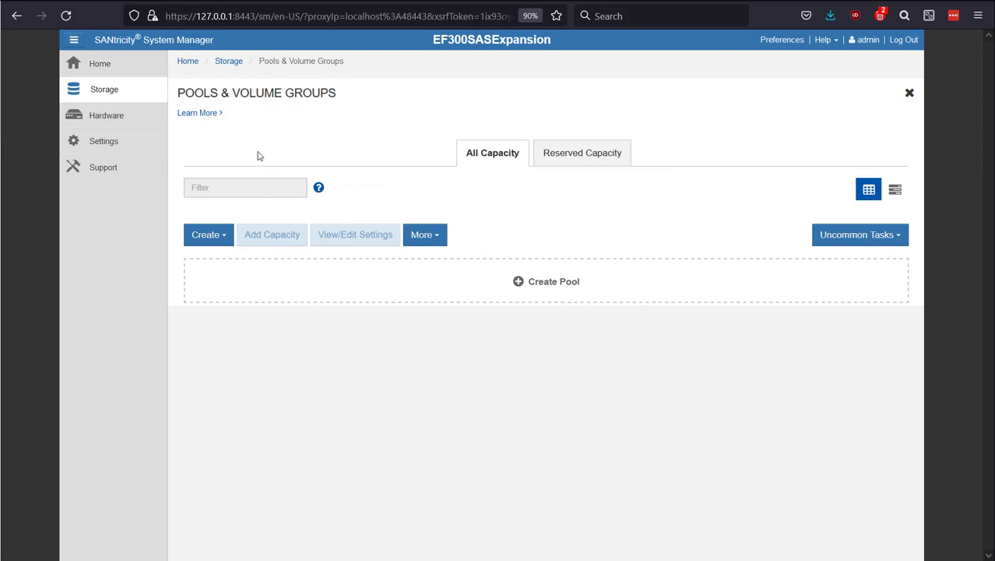
pyautogui.click(209, 239)
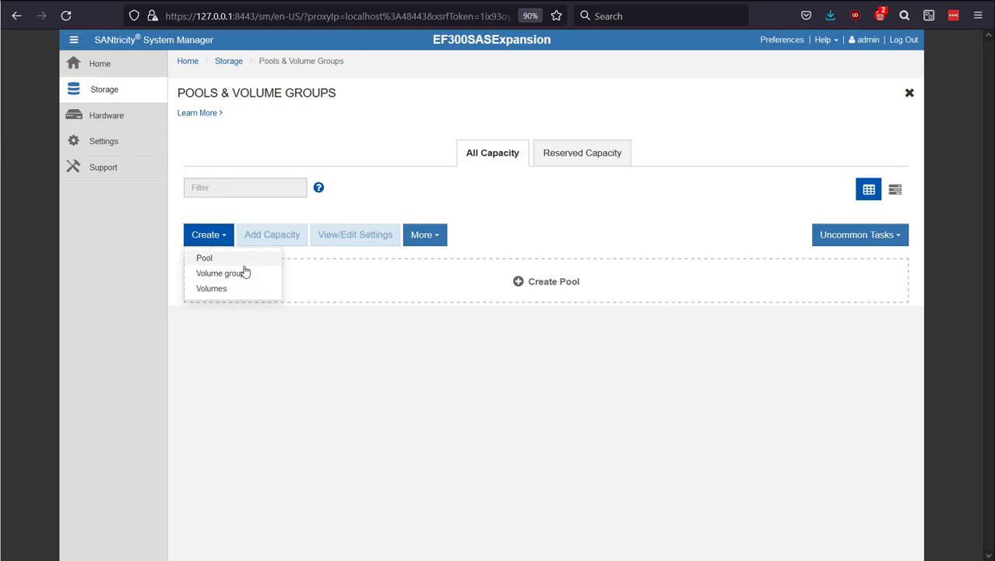
pyautogui.click(244, 265)
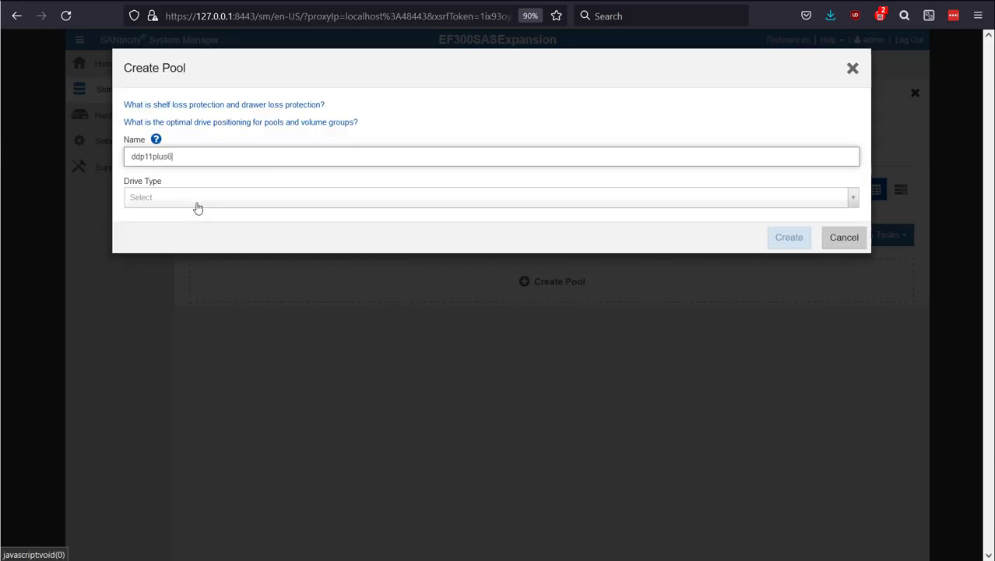
pyautogui.click(197, 204)
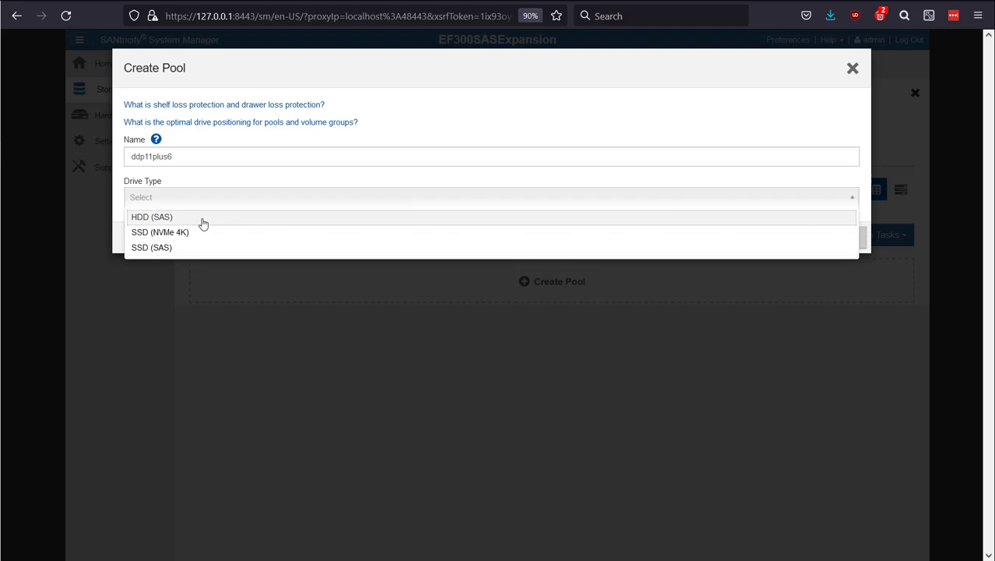
pyautogui.click(202, 218)
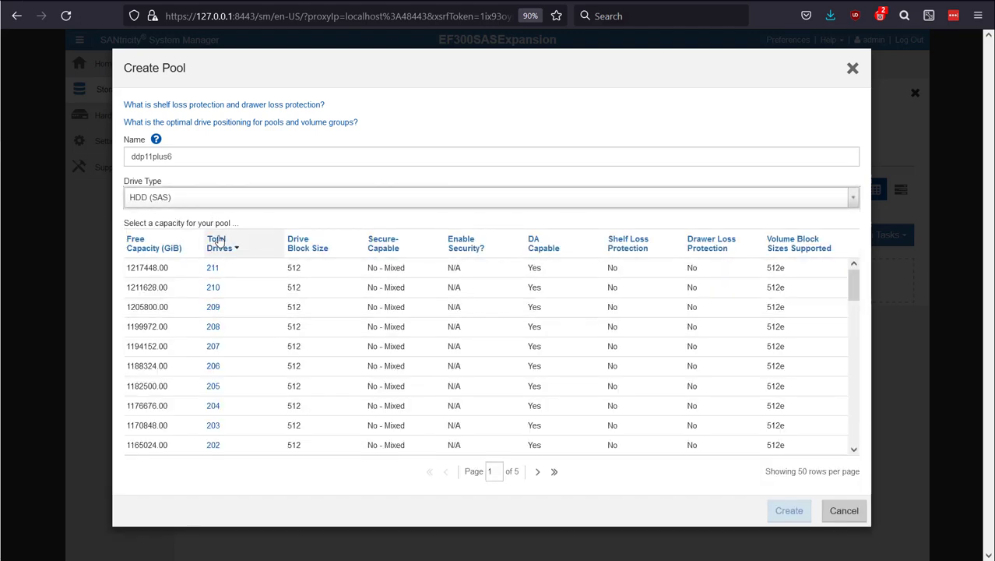
pyautogui.click(246, 247)
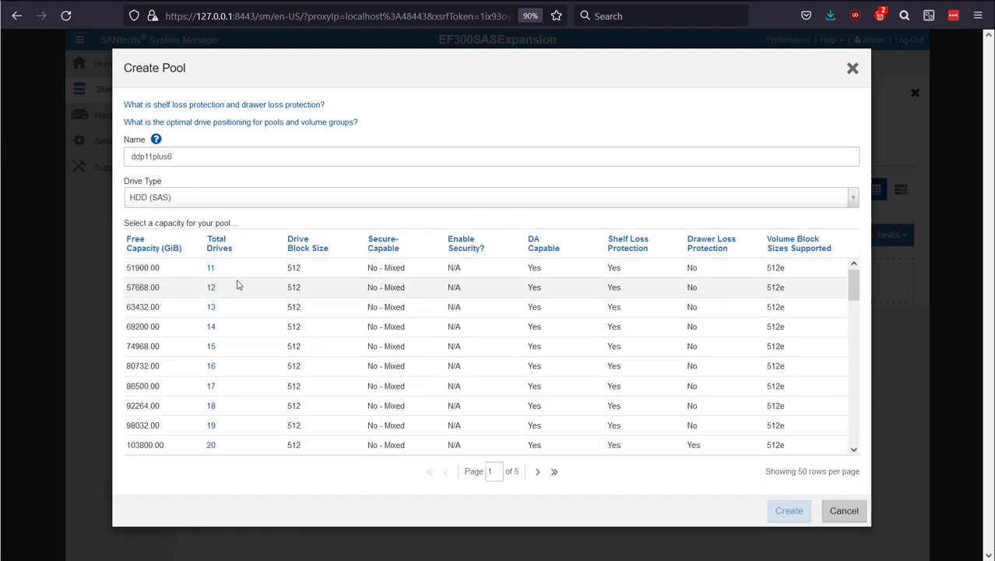
pyautogui.click(276, 273)
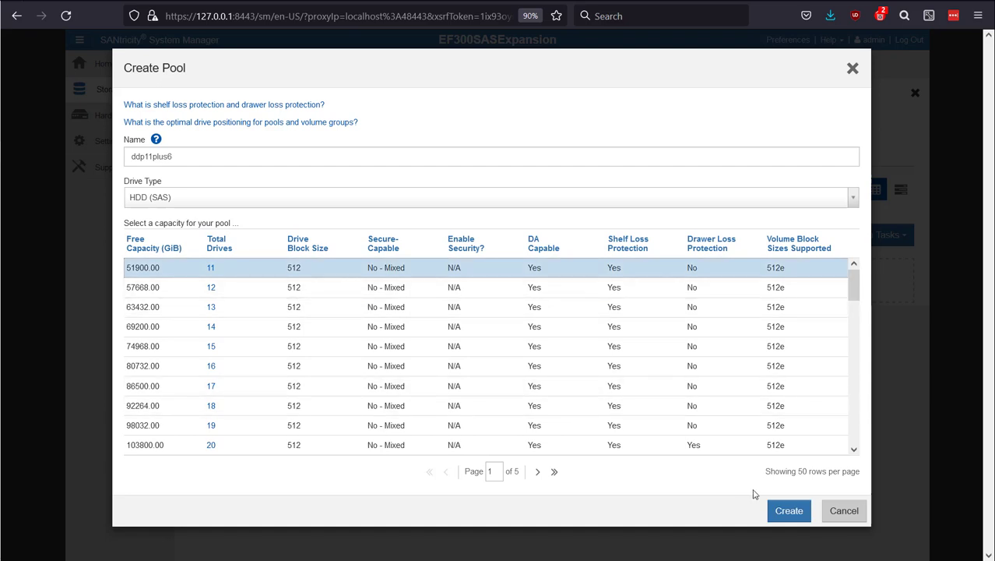
pyautogui.click(776, 508)
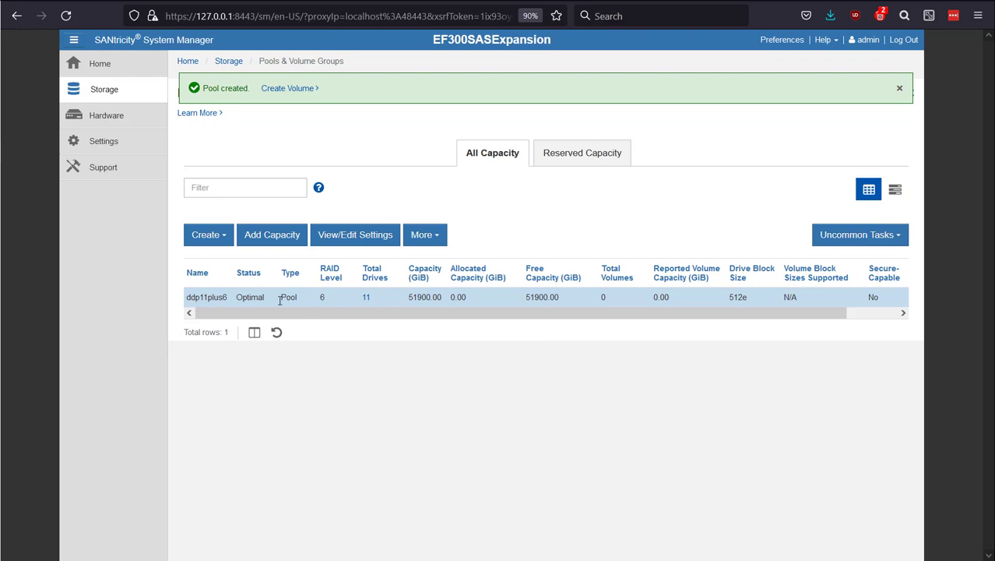
# Step: Review the new ddp11plus6 pool's RAID level, total drives, properties and preservation capacity setting without changing anything
pyautogui.click(292, 297)
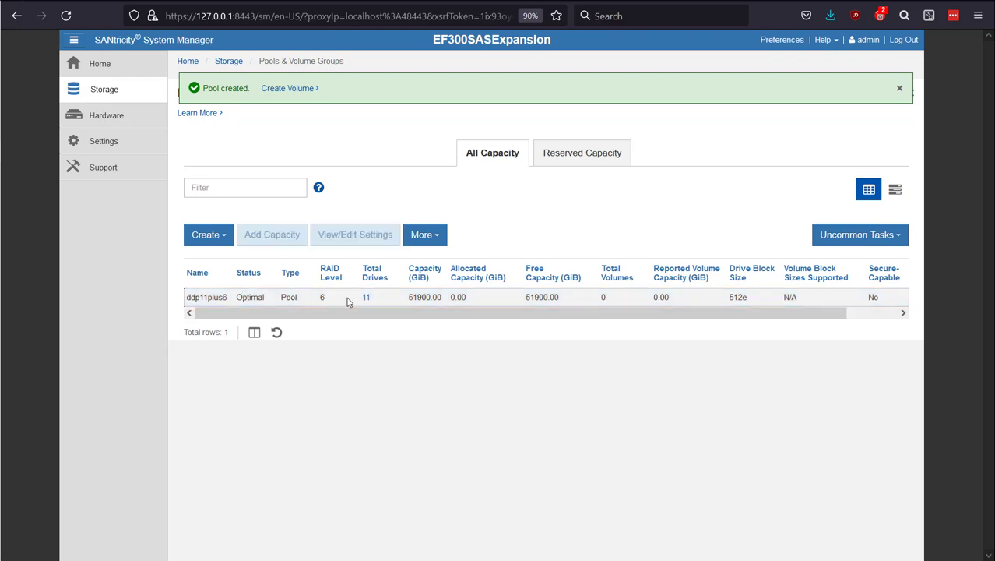
pyautogui.click(323, 297)
pyautogui.click(373, 303)
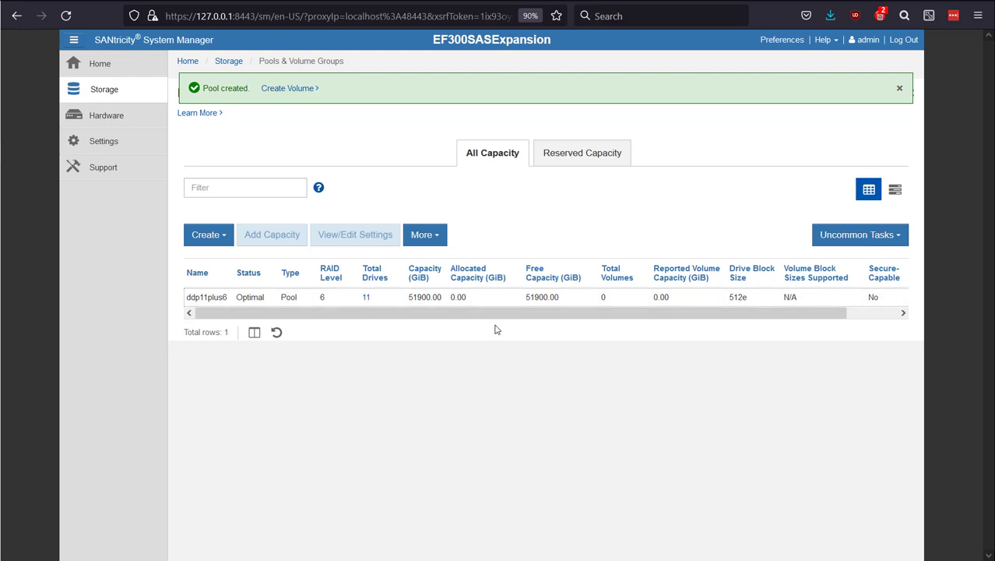
pyautogui.click(451, 300)
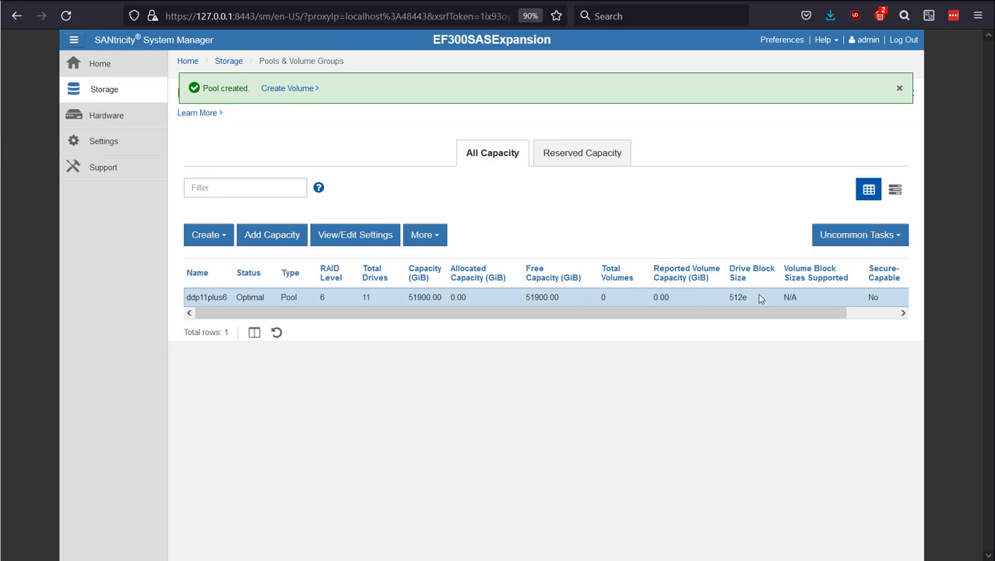
pyautogui.click(385, 236)
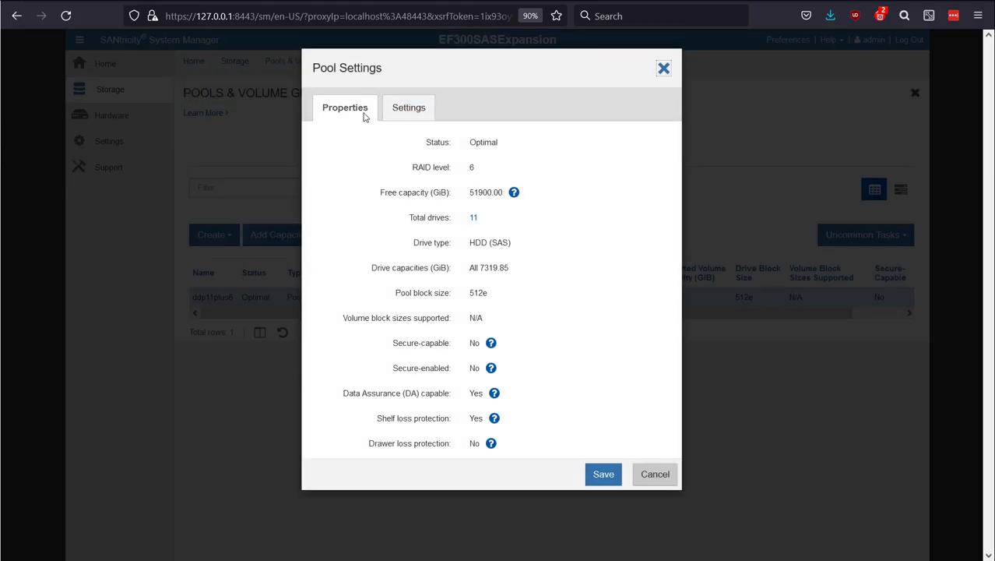
pyautogui.click(408, 107)
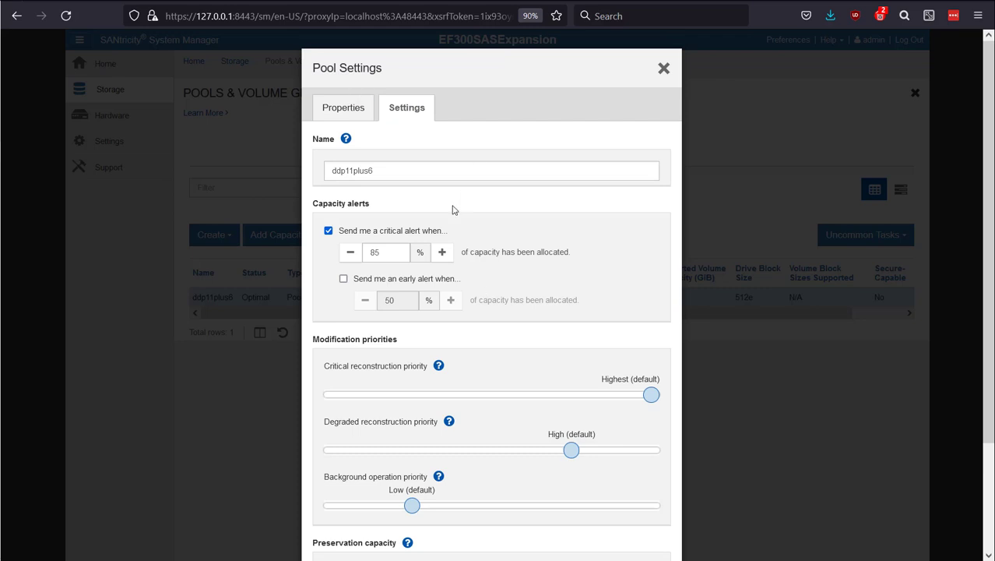
pyautogui.scroll(-3, 508, 291)
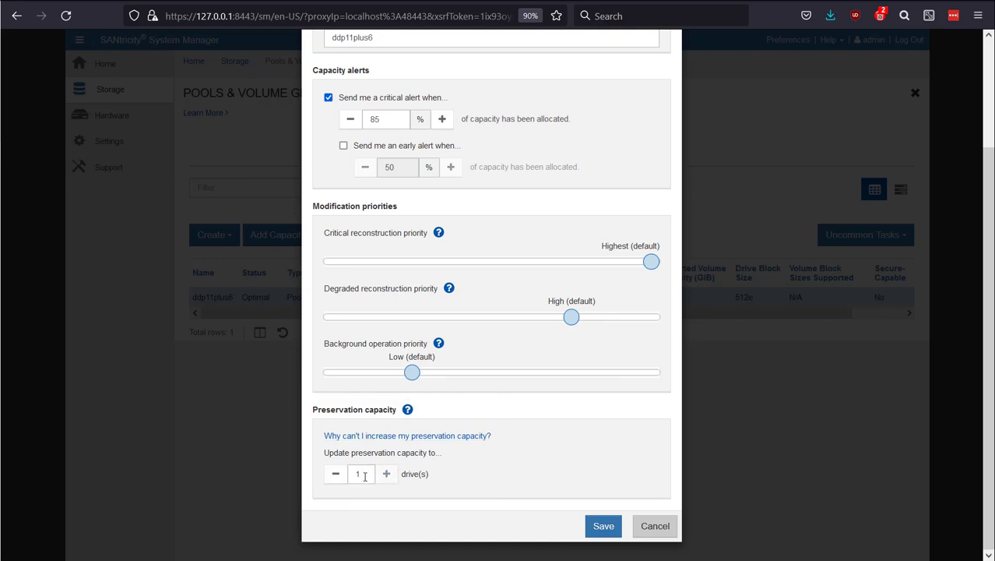
pyautogui.click(655, 525)
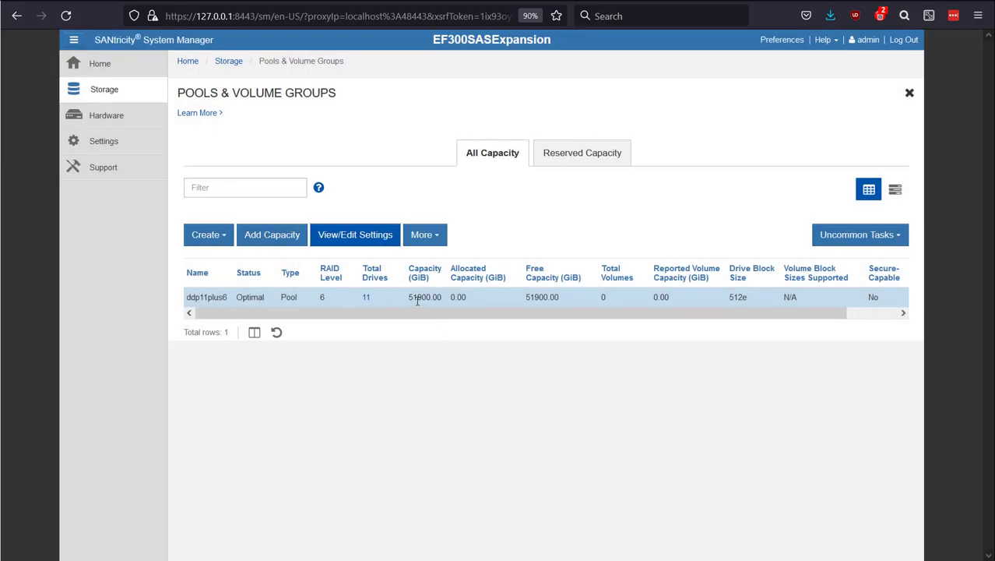
# Step: Add the shelf 1, drawer 1 drives in bays 0, 1, 3, 4, 6 and 7 to ddp11plus6 without increasing preservation capacity
pyautogui.click(272, 238)
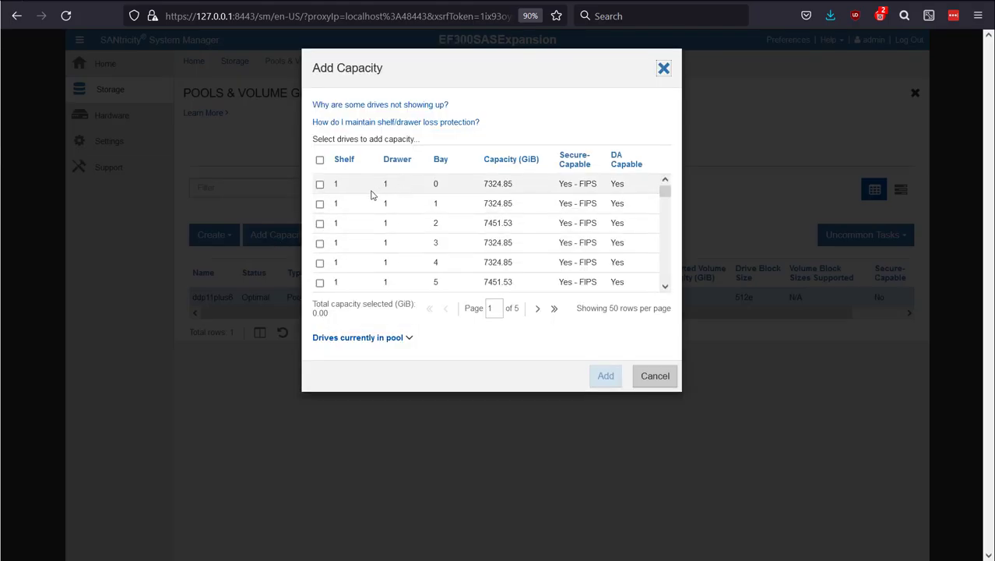
pyautogui.click(510, 164)
pyautogui.click(319, 184)
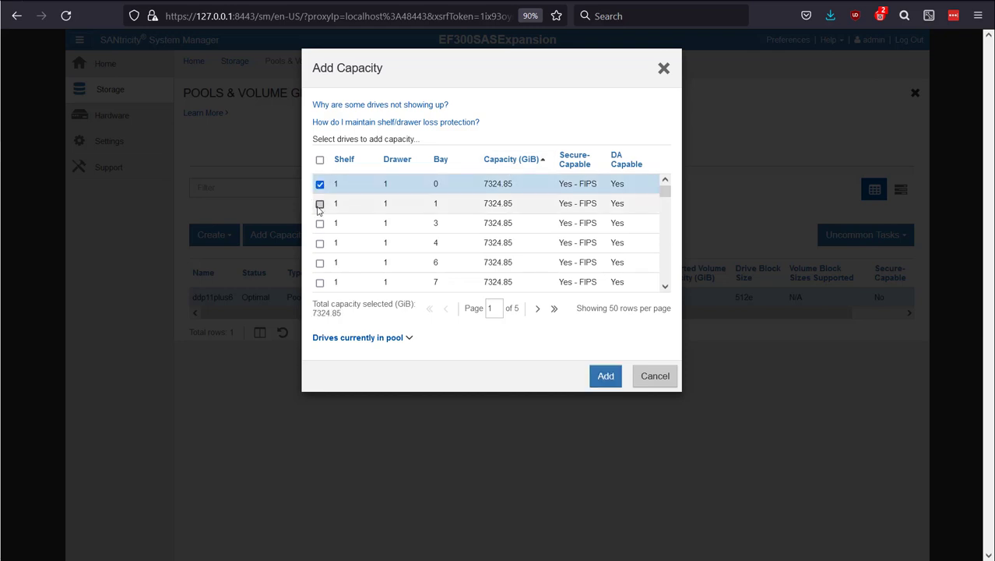
pyautogui.click(319, 203)
pyautogui.click(319, 223)
pyautogui.click(319, 242)
pyautogui.click(319, 262)
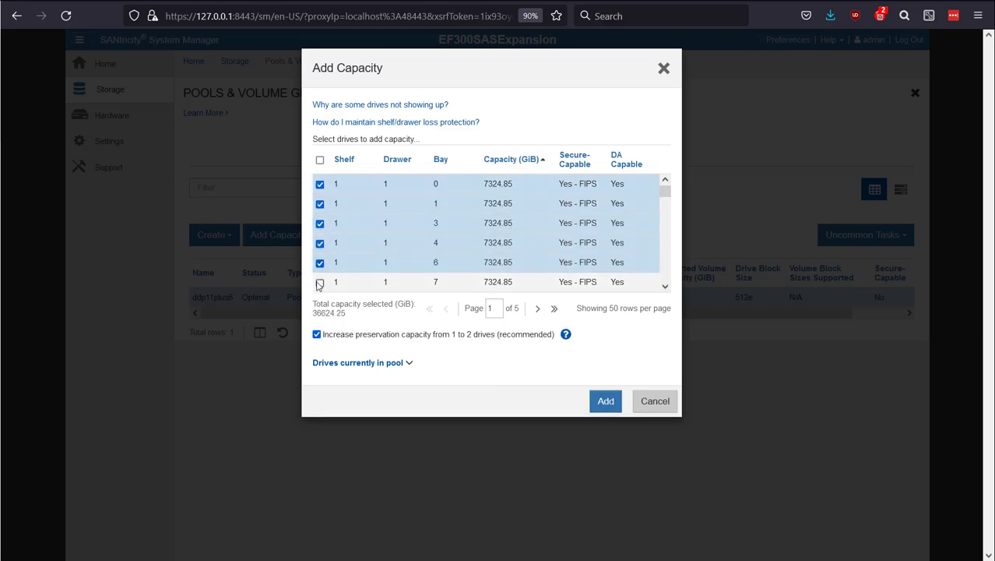
pyautogui.click(319, 282)
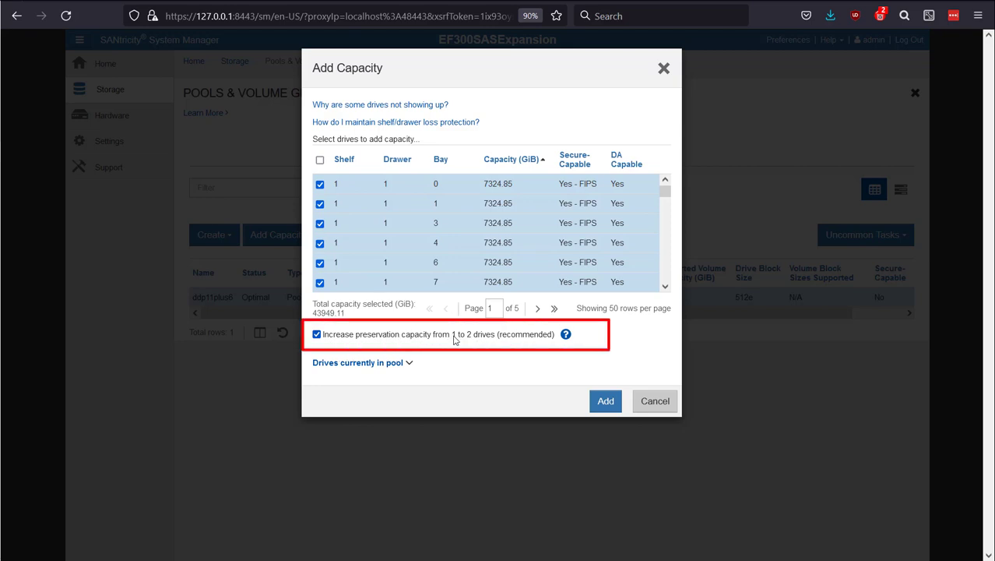
pyautogui.click(410, 340)
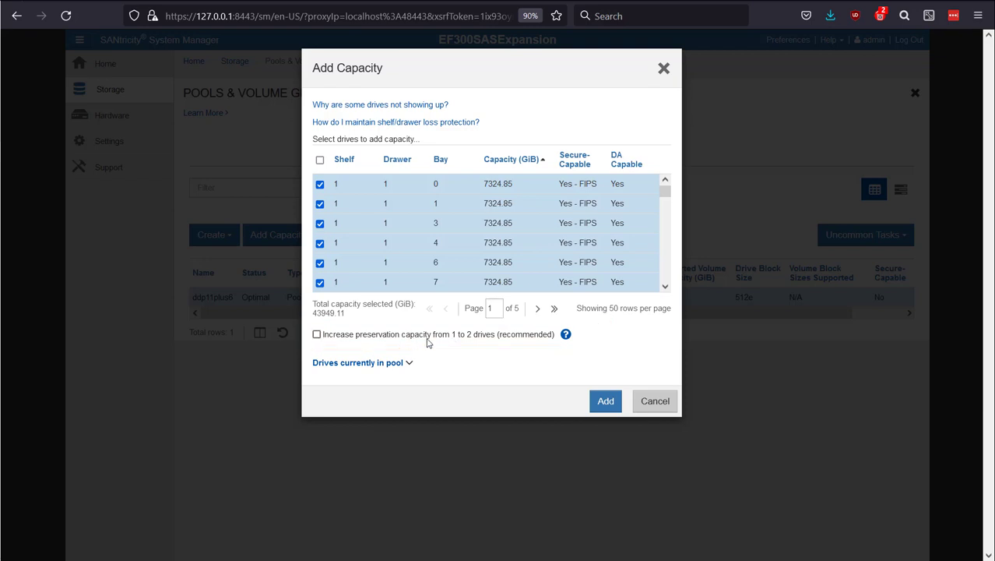
pyautogui.click(604, 401)
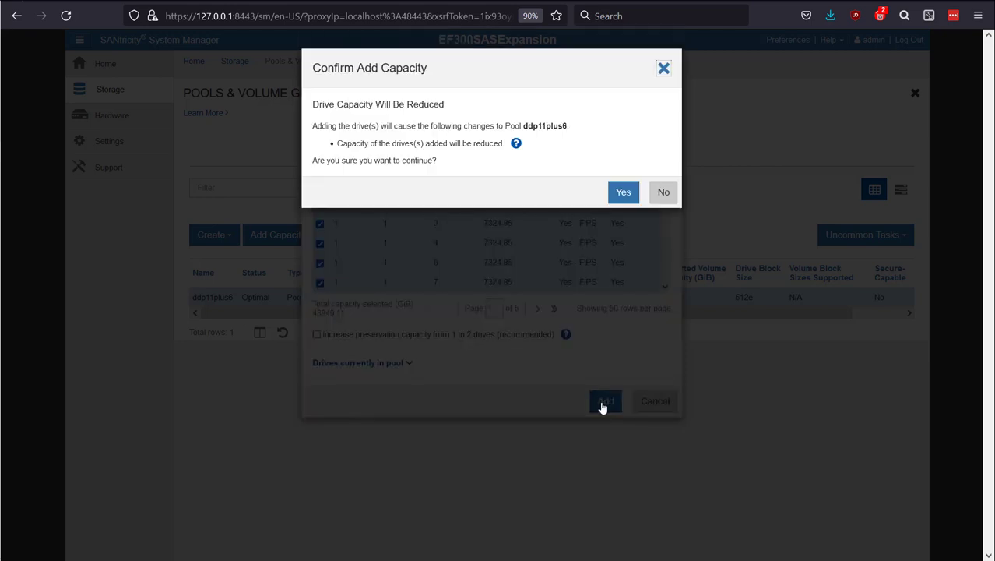
pyautogui.click(616, 193)
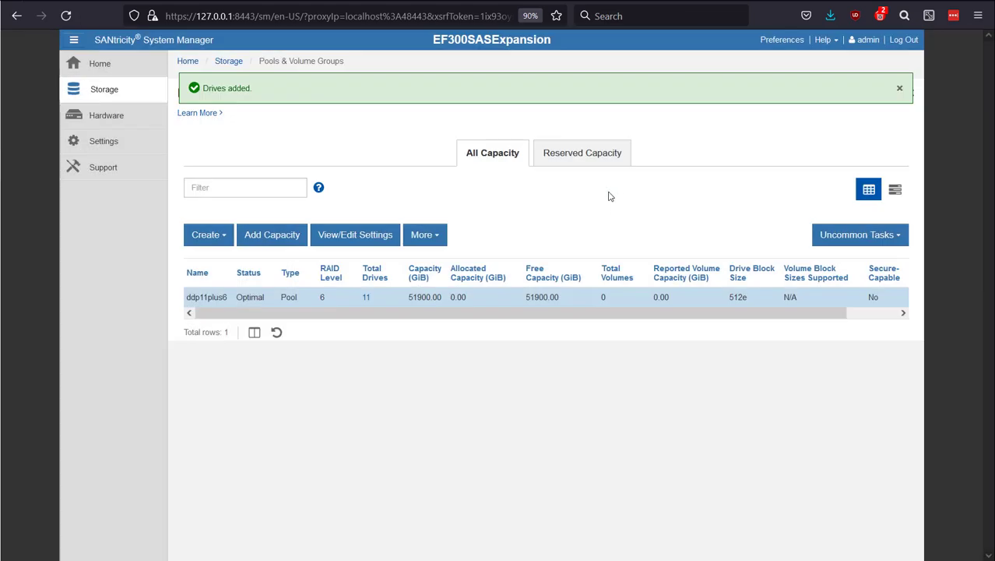
# Step: Check the expanded ddp11plus6 pool's RAID level, properties and preservation capacity, leaving its settings as they are
pyautogui.click(405, 302)
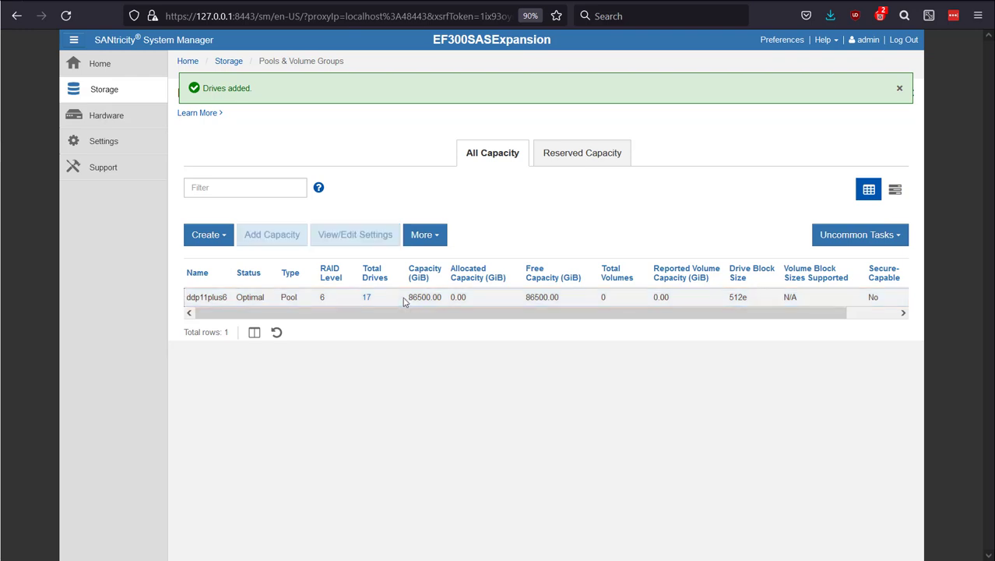
pyautogui.click(323, 300)
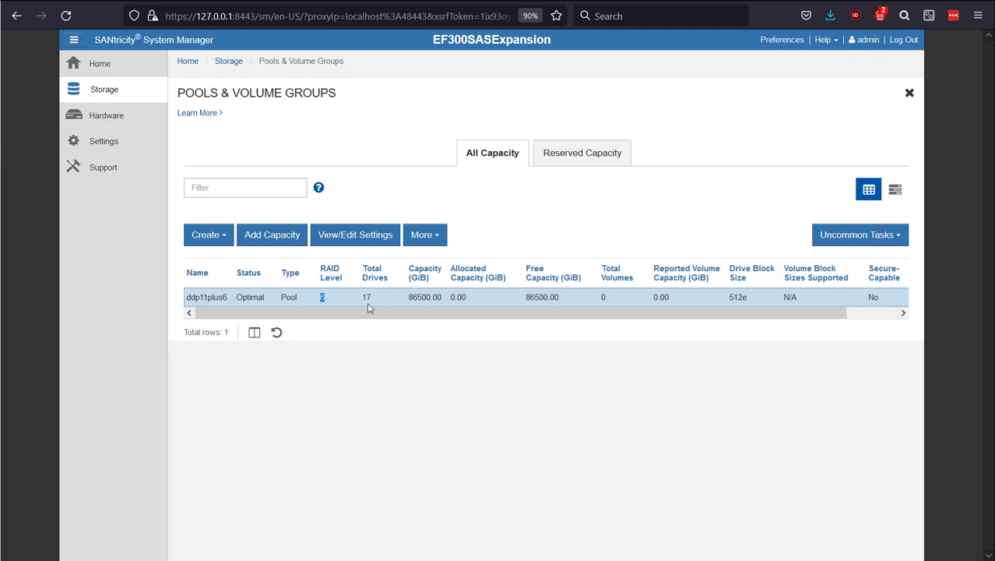
pyautogui.click(355, 234)
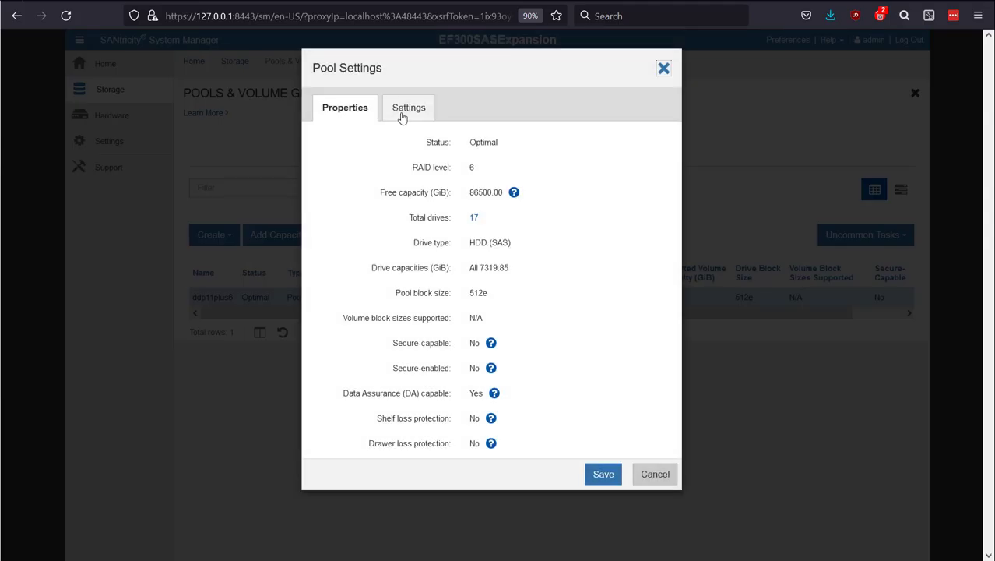
pyautogui.click(406, 108)
pyautogui.scroll(-3, 469, 406)
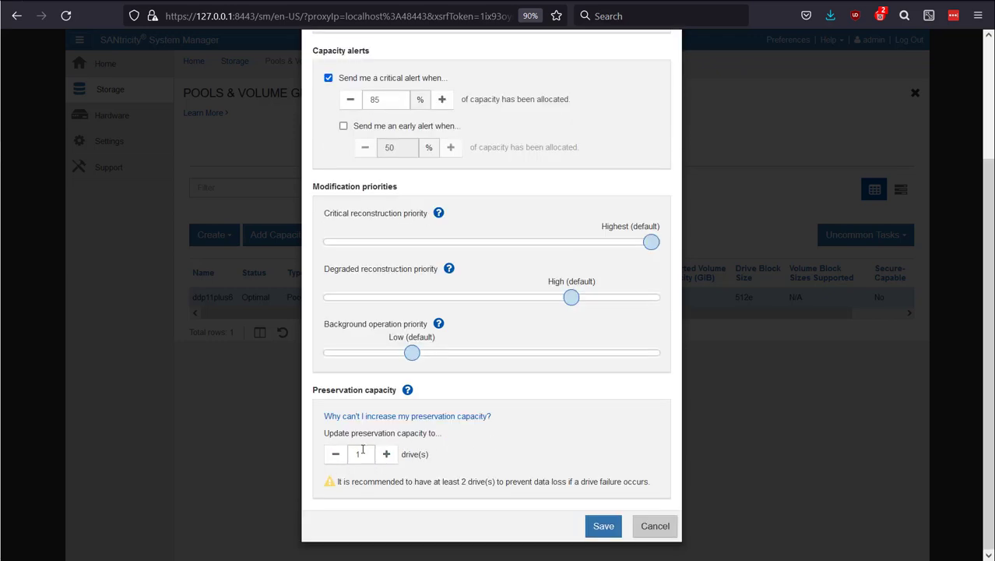
pyautogui.click(656, 526)
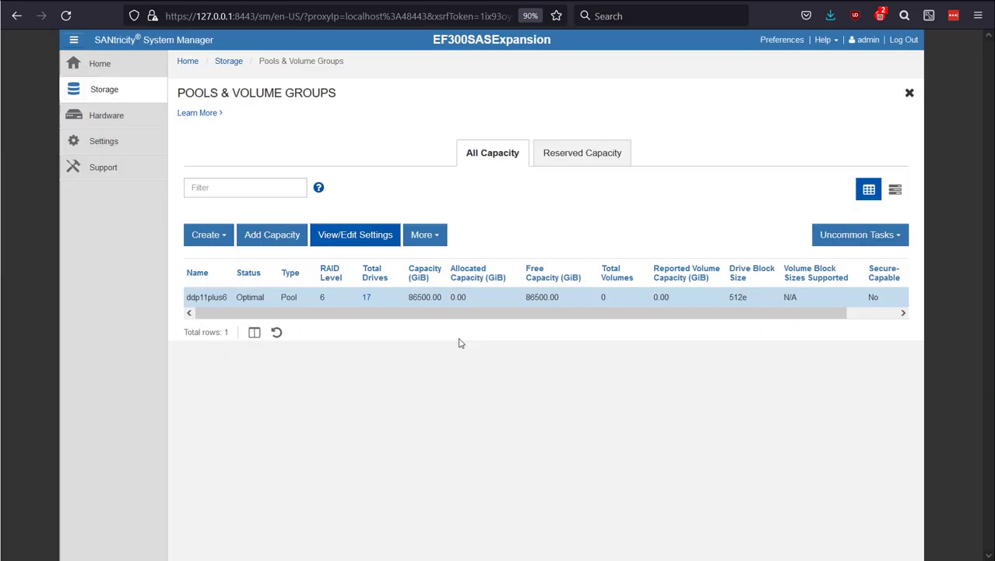
# Step: Create a RAID 5 volume group named r516d1p with drive type HDD (SAS) and the 17-drive, 117117.62 GiB capacity
pyautogui.click(210, 236)
pyautogui.click(223, 274)
pyautogui.write('r516d1p')
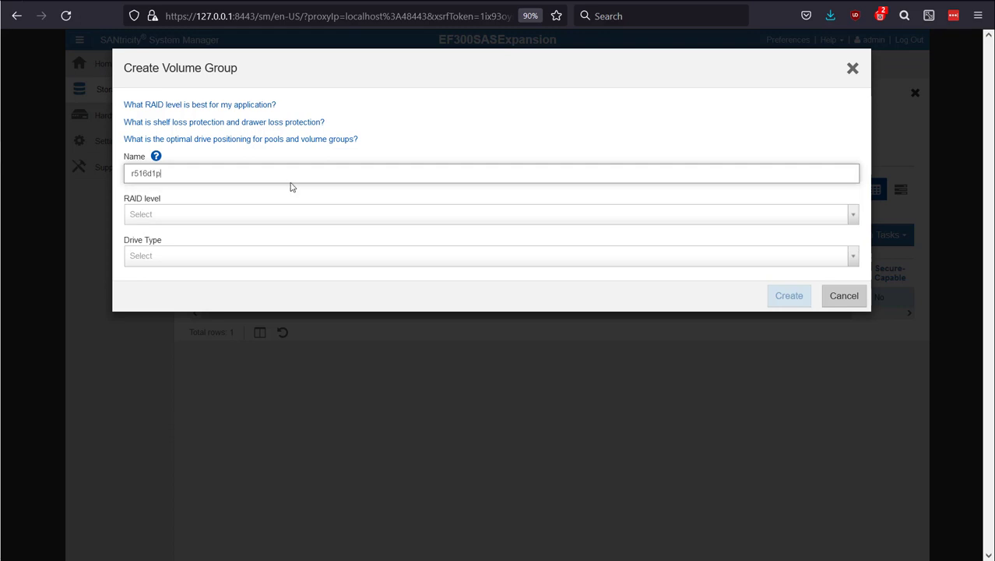
pyautogui.click(246, 215)
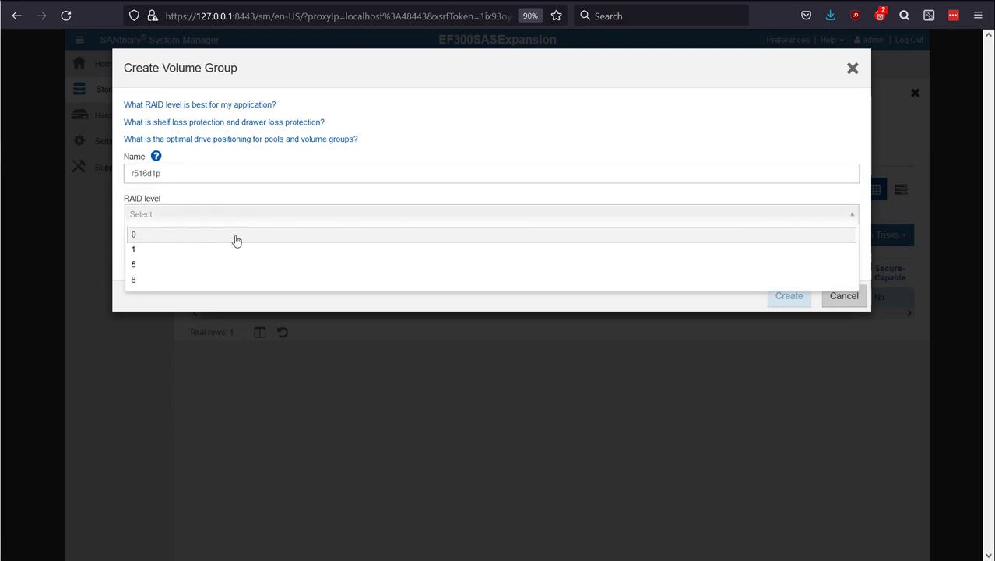
pyautogui.click(222, 276)
pyautogui.click(219, 284)
pyautogui.click(217, 303)
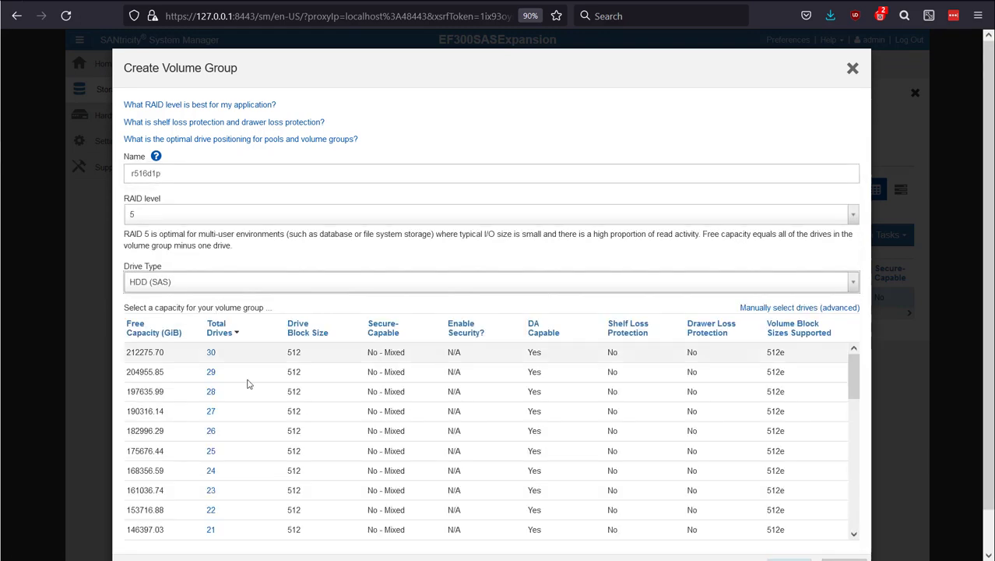
pyautogui.scroll(-3, 229, 429)
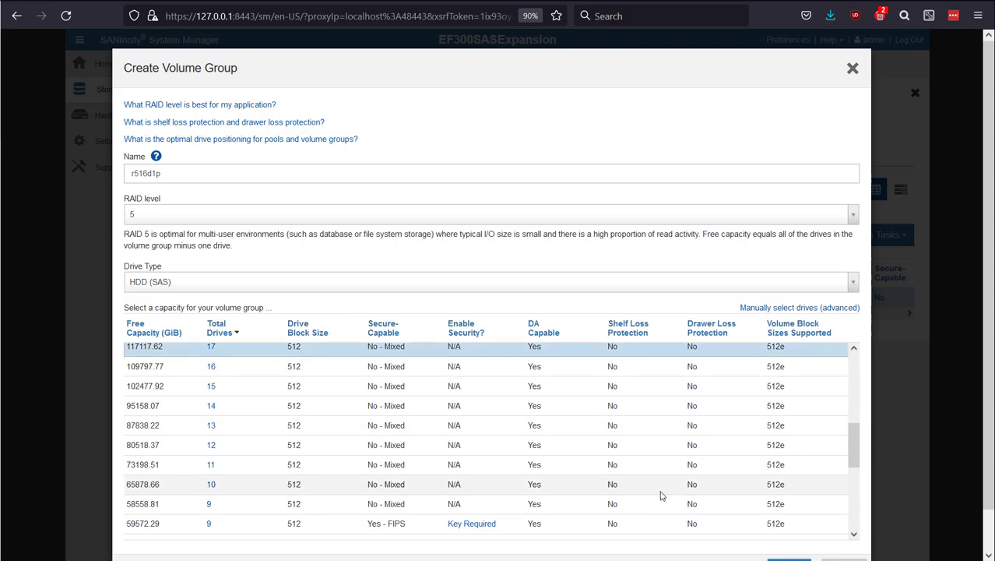
pyautogui.scroll(-1, 810, 546)
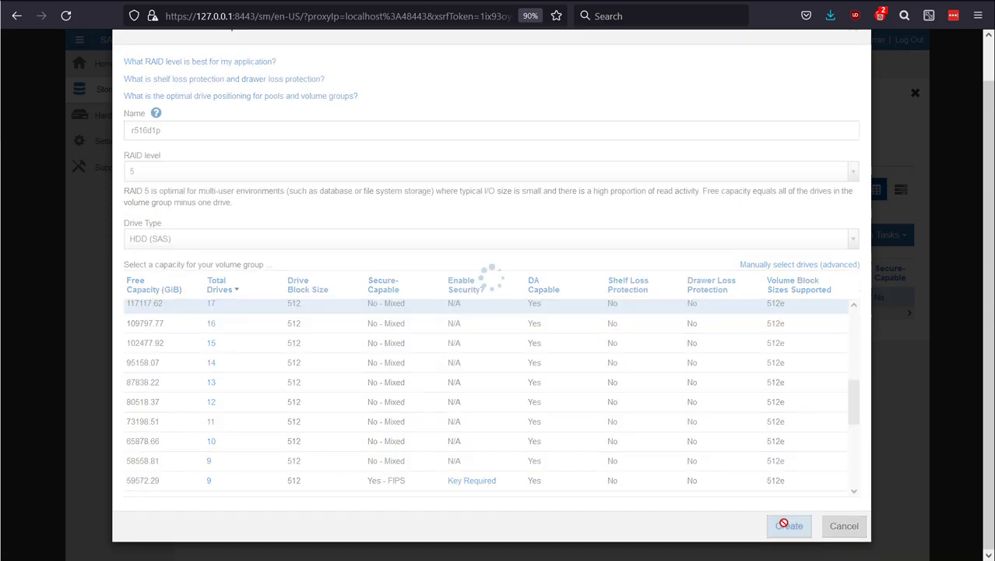
# Step: Finish creating the r516d1p volume group and compare its RAID level, total drives and capacity with the ddp11plus6 pool
pyautogui.click(789, 527)
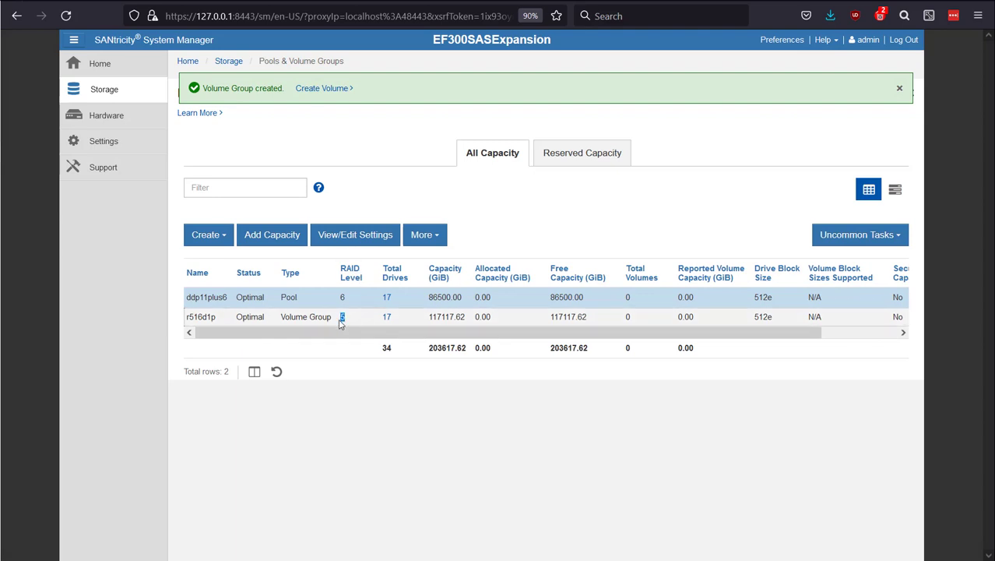
pyautogui.moveTo(339, 317); pyautogui.dragTo(354, 312)
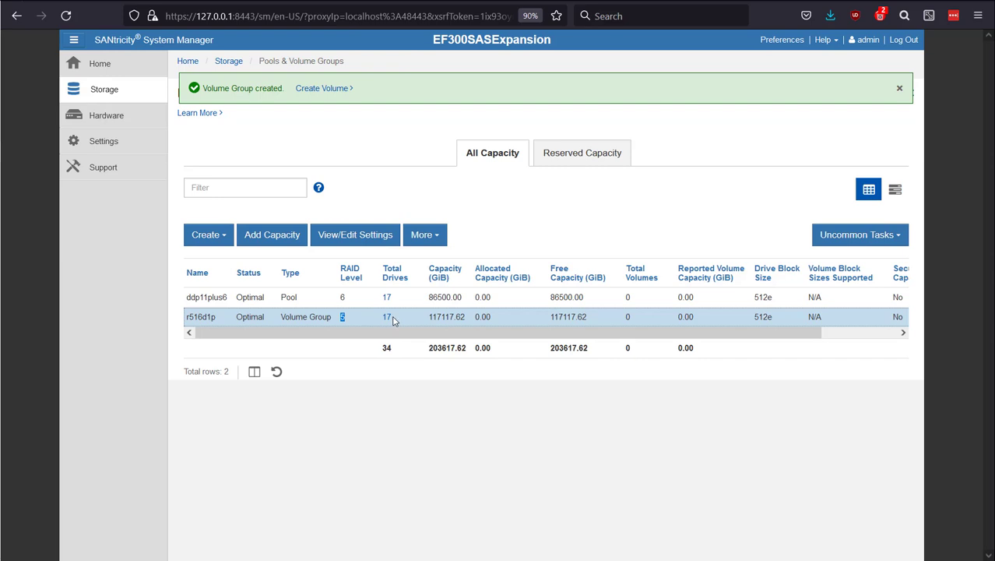
pyautogui.click(444, 272)
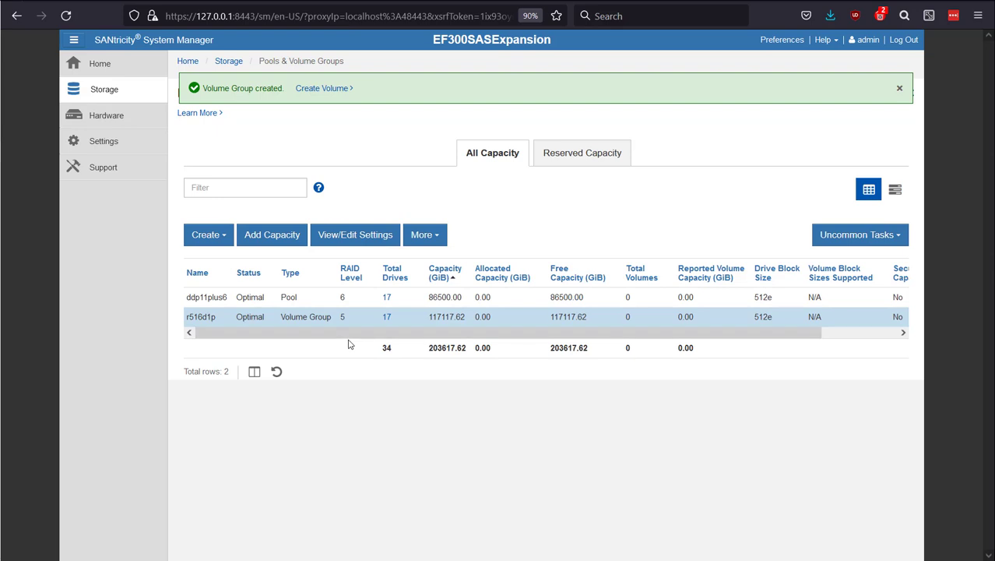
pyautogui.moveTo(348, 298); pyautogui.dragTo(387, 324)
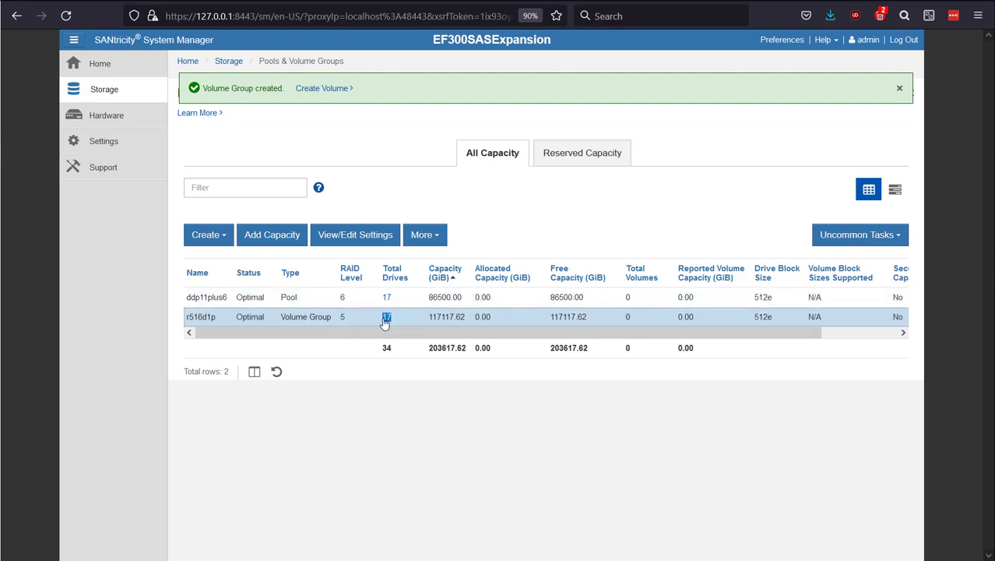
pyautogui.click(385, 323)
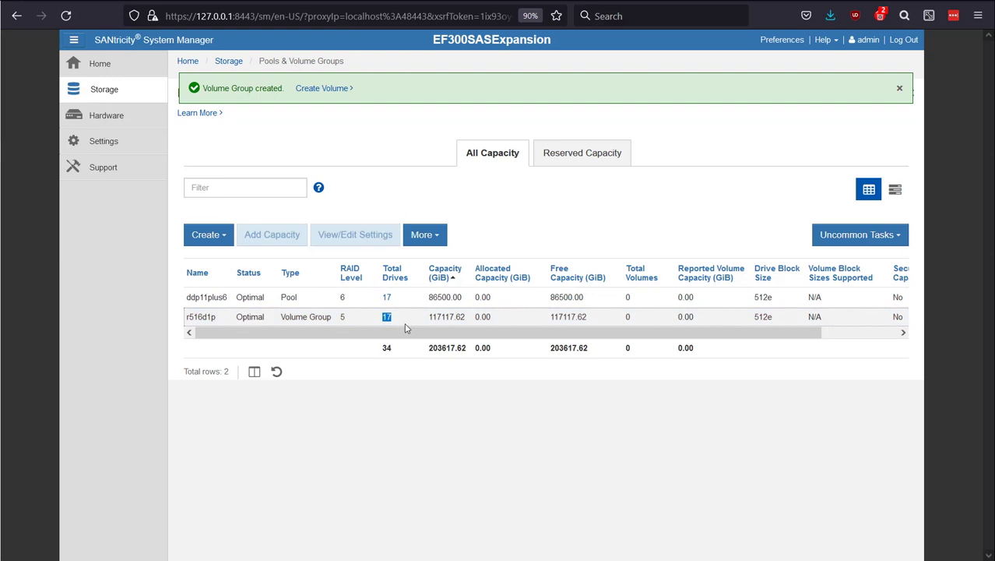
pyautogui.click(387, 317)
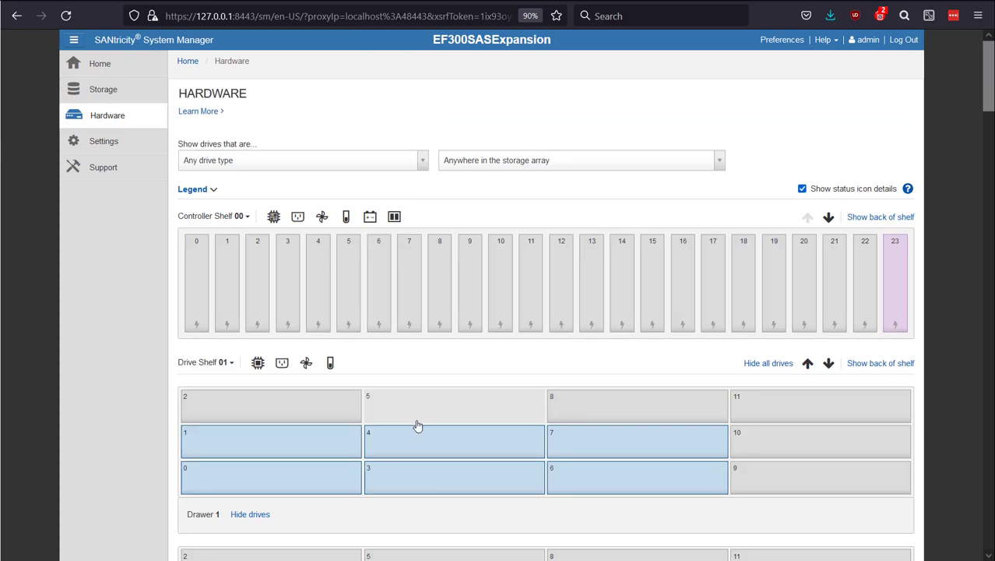
# Step: Assign the drive in shelf 1, drawer 1, bay 8 as a hot spare
pyautogui.click(649, 413)
pyautogui.click(606, 464)
pyautogui.click(632, 360)
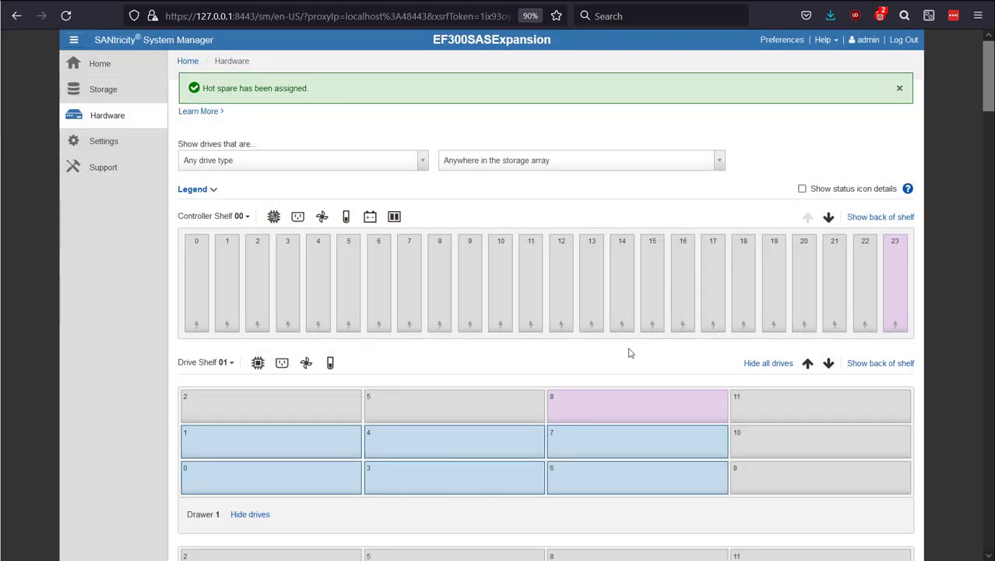
# Step: Check the hot spare protection in the r516d1p volume group's properties, leaving its settings as they are
pyautogui.click(123, 96)
pyautogui.click(278, 188)
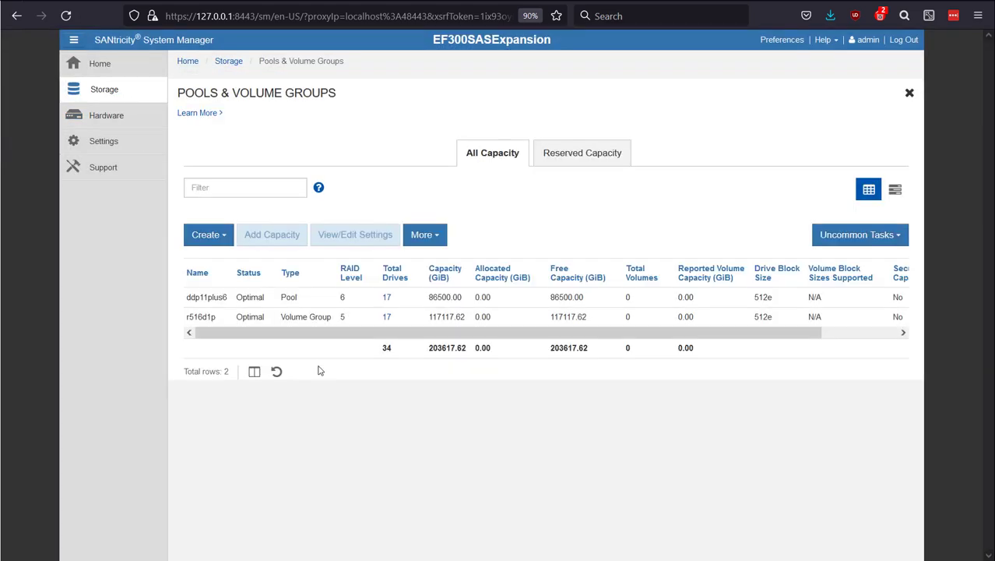
pyautogui.click(294, 317)
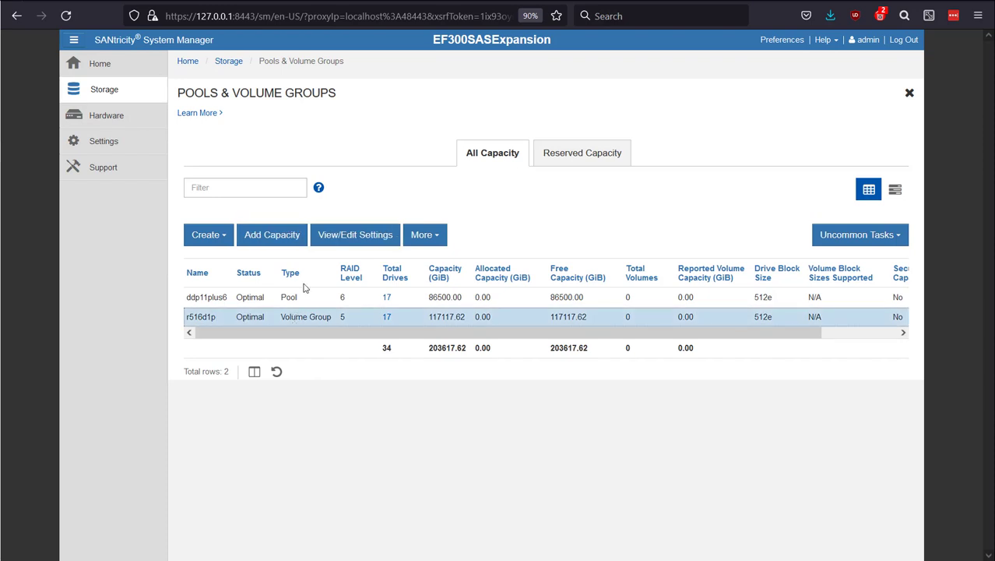
pyautogui.click(337, 238)
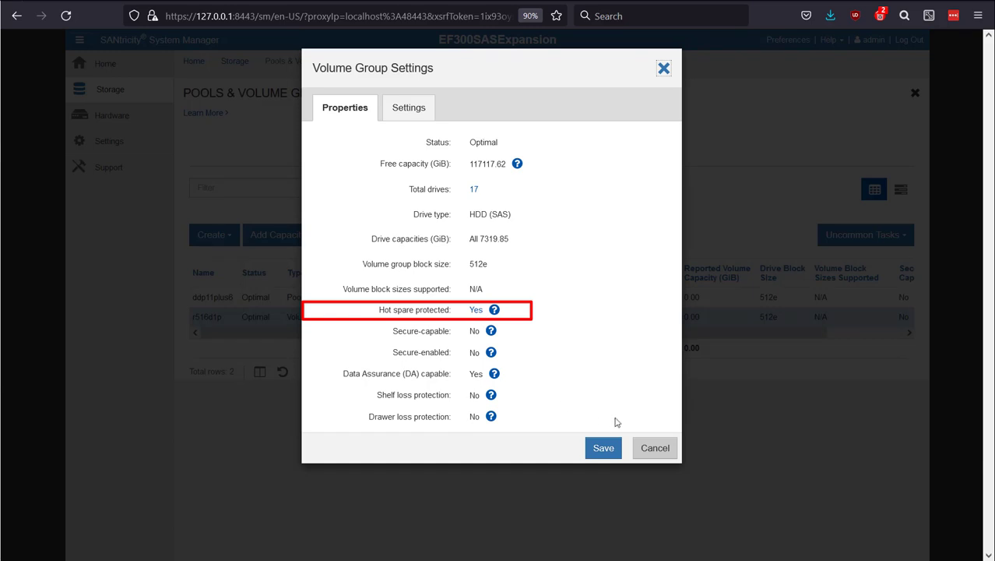
pyautogui.click(654, 448)
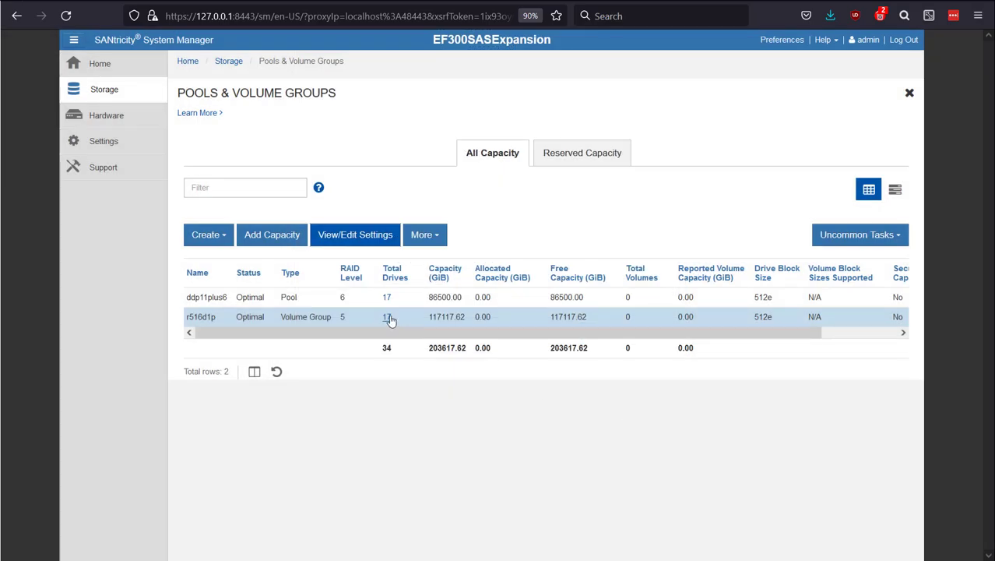
# Step: Unassign the hot spare in shelf 1, drawer 1, bay 8, confirming with UNASSIGN
pyautogui.click(112, 125)
pyautogui.click(623, 405)
pyautogui.click(600, 460)
pyautogui.click(516, 231)
pyautogui.write('UNASSIGN')
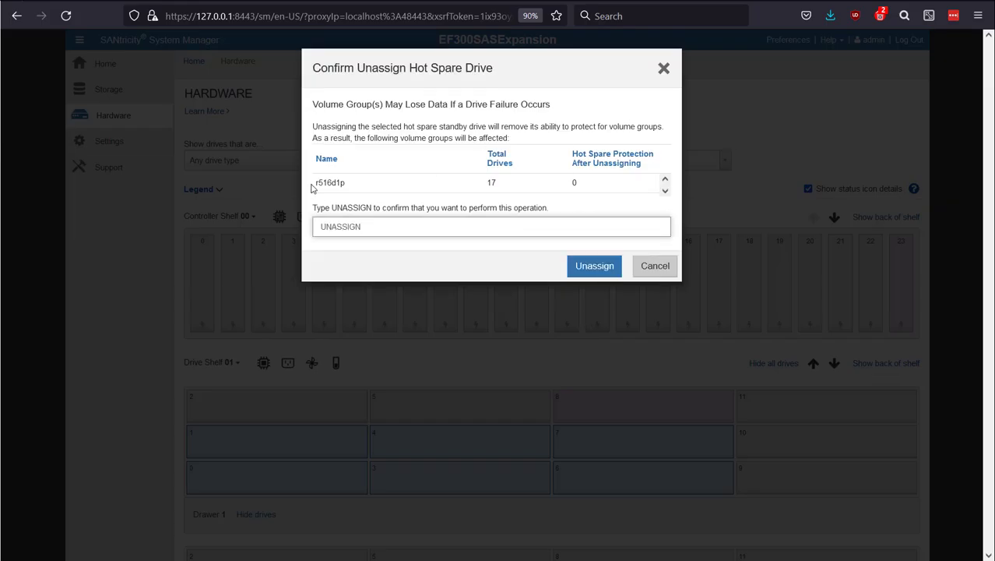
pyautogui.click(599, 269)
# Step: Recheck r516d1p's hot spare protection in its properties after the spare's removal, without changing anything
pyautogui.click(105, 88)
pyautogui.click(263, 158)
pyautogui.click(311, 316)
pyautogui.click(358, 240)
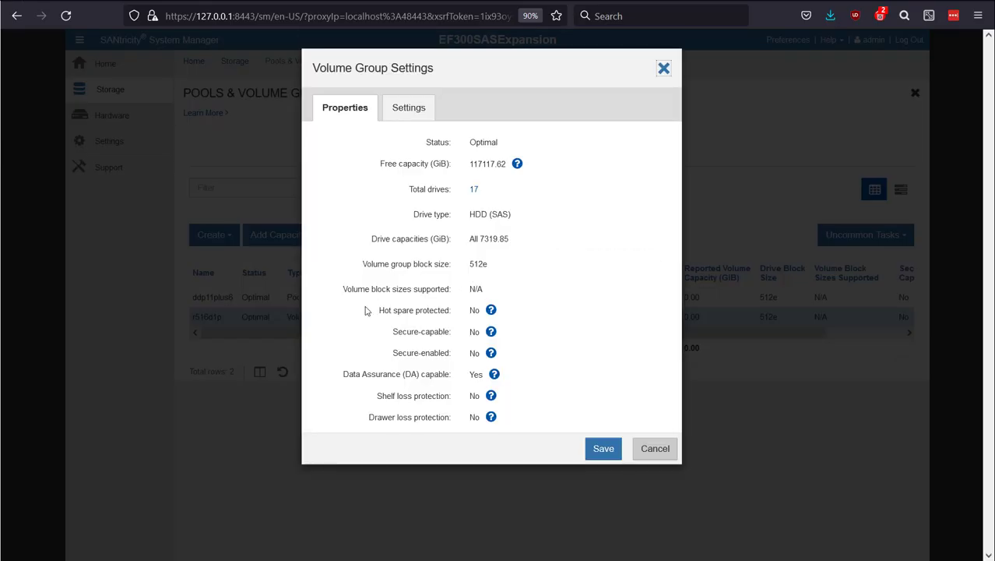
pyautogui.click(646, 456)
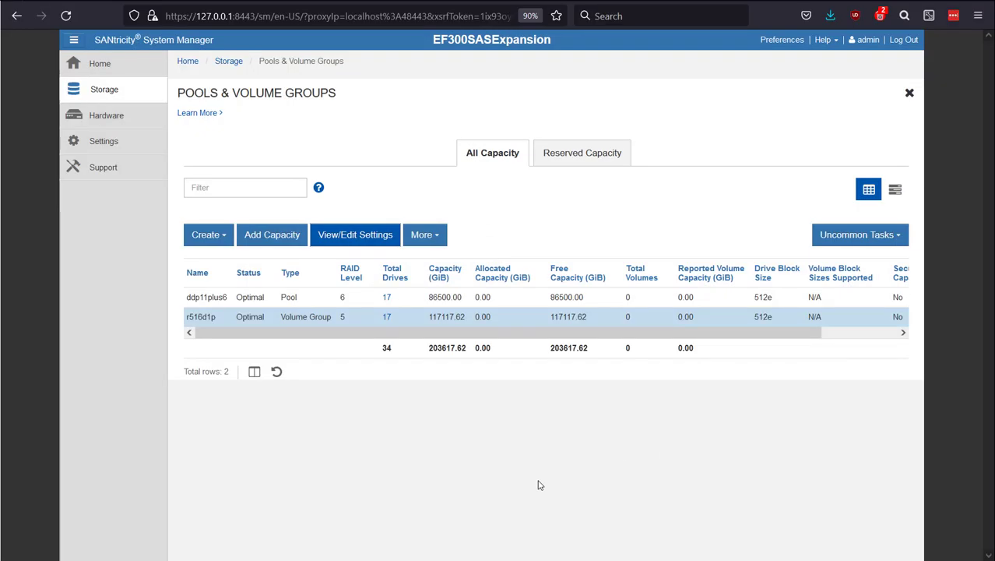
# Step: Start creating a new pool and name it ddp17, reusing the start of the ddp11plus6 pool's name
pyautogui.doubleClick(440, 297)
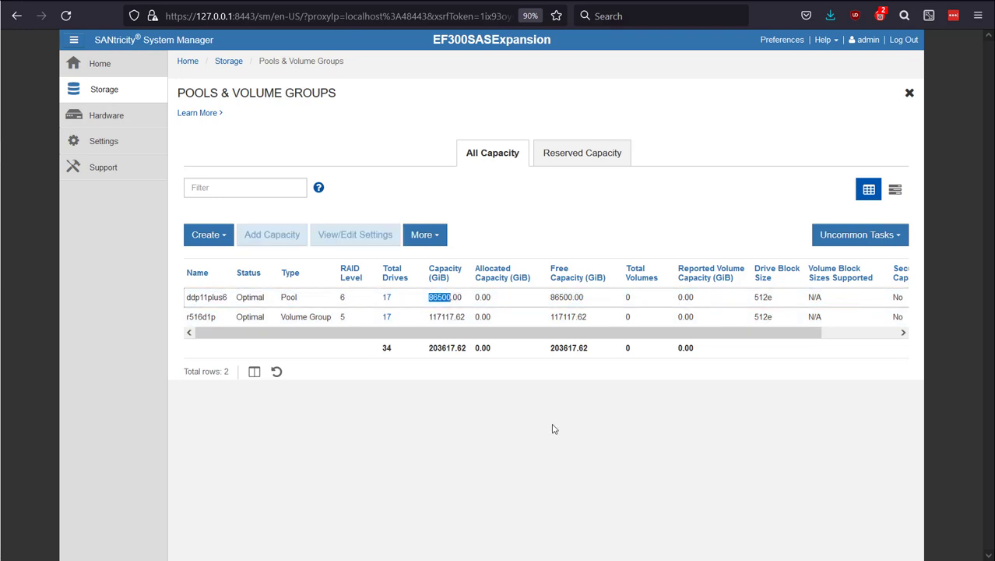
pyautogui.click(298, 299)
pyautogui.click(195, 236)
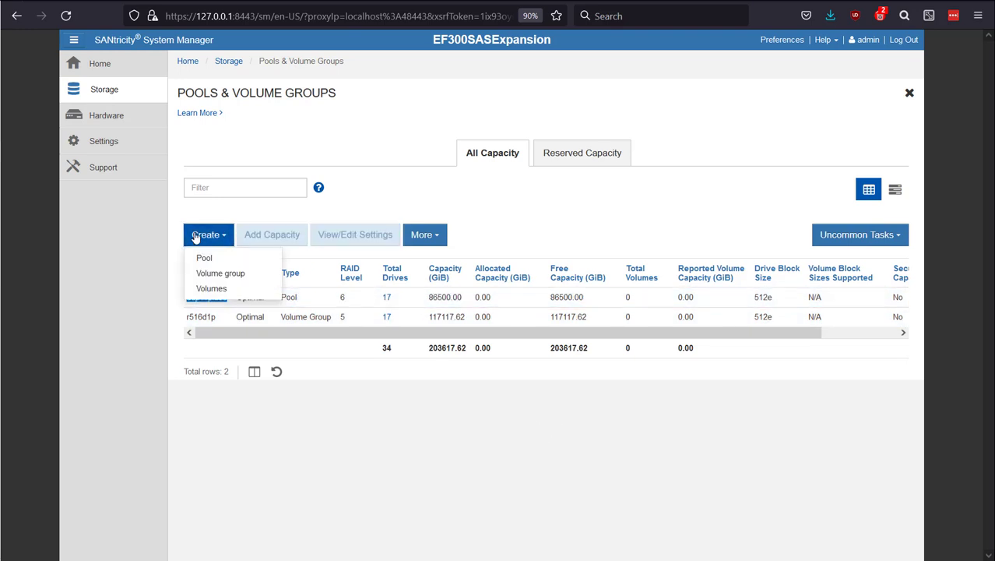
pyautogui.click(237, 257)
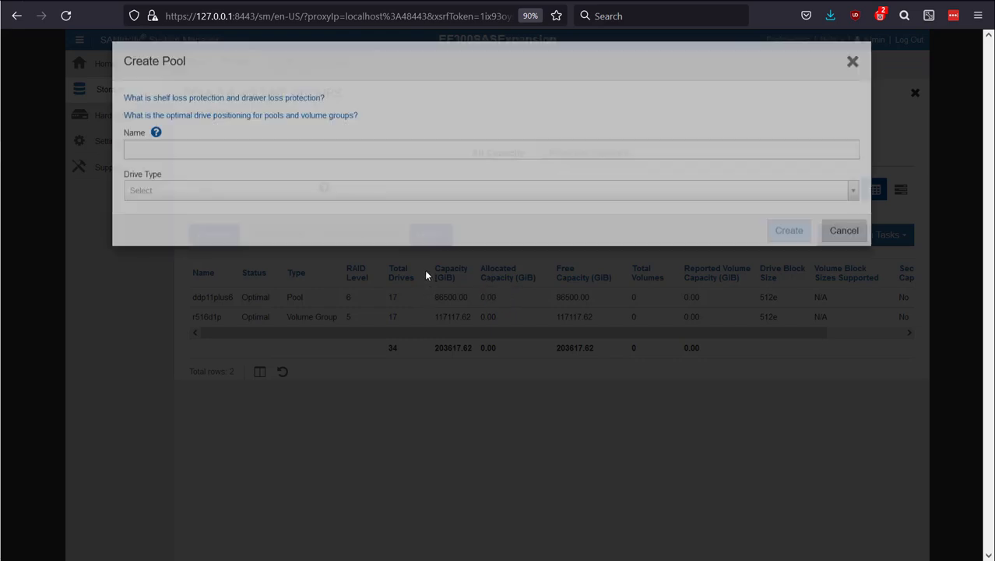
pyautogui.write('ddp11plus6')
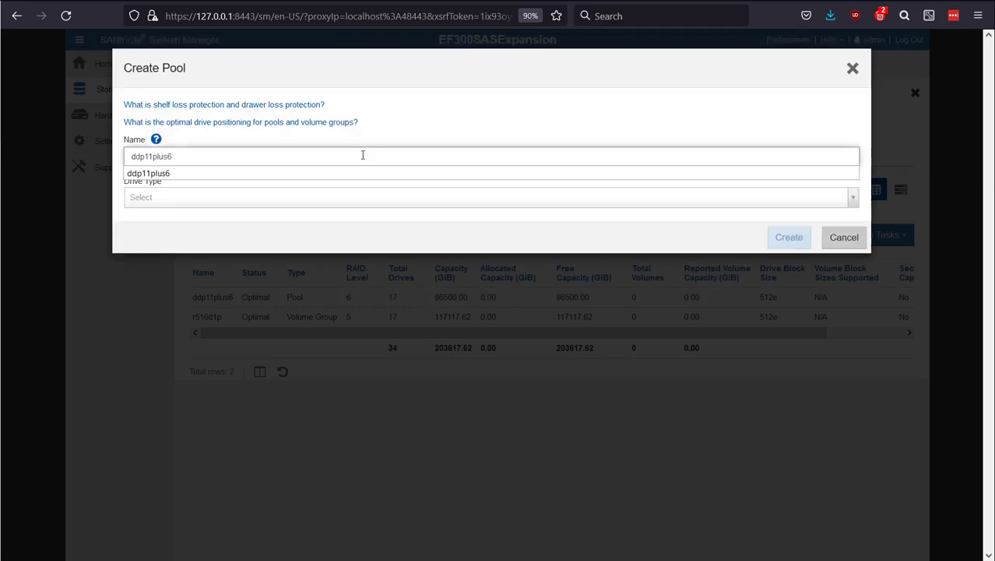
pyautogui.press('BackSpace')
pyautogui.press('BackSpace')
pyautogui.write('7')
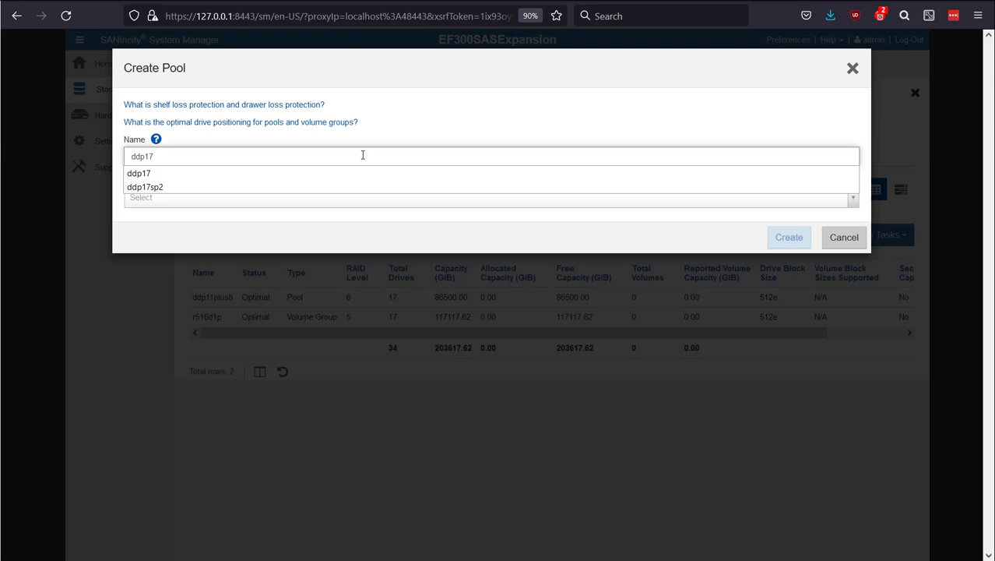
pyautogui.click(393, 141)
# Step: Create the ddp17 pool with drive type HDD (SAS) and the 17-drive, 86500.00 GiB capacity
pyautogui.click(291, 199)
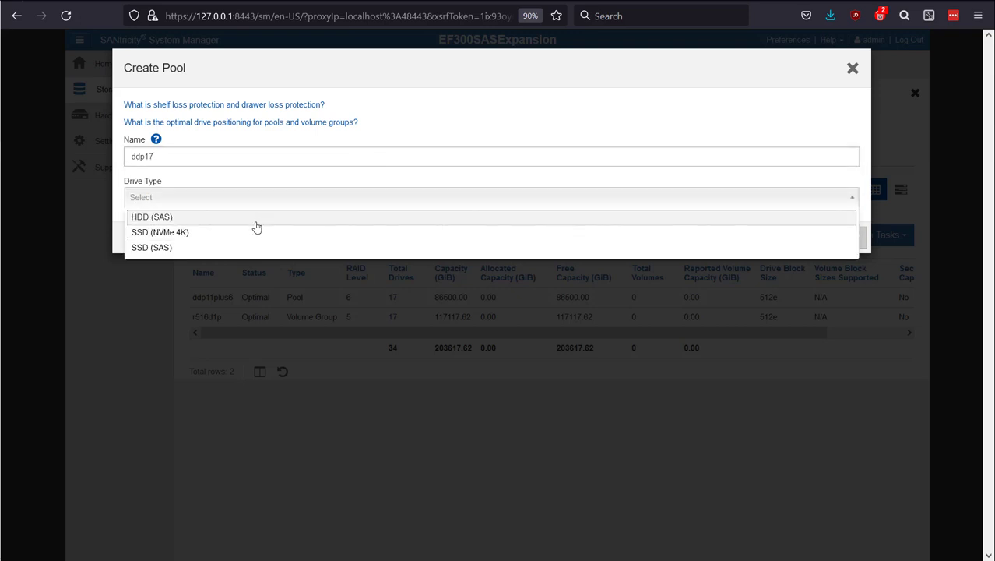
pyautogui.press('Return')
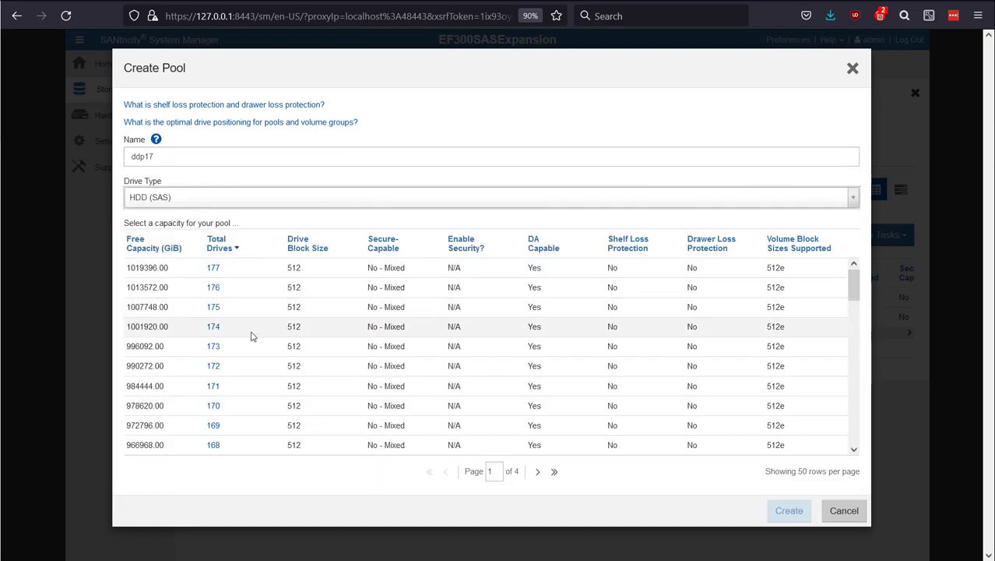
pyautogui.click(224, 247)
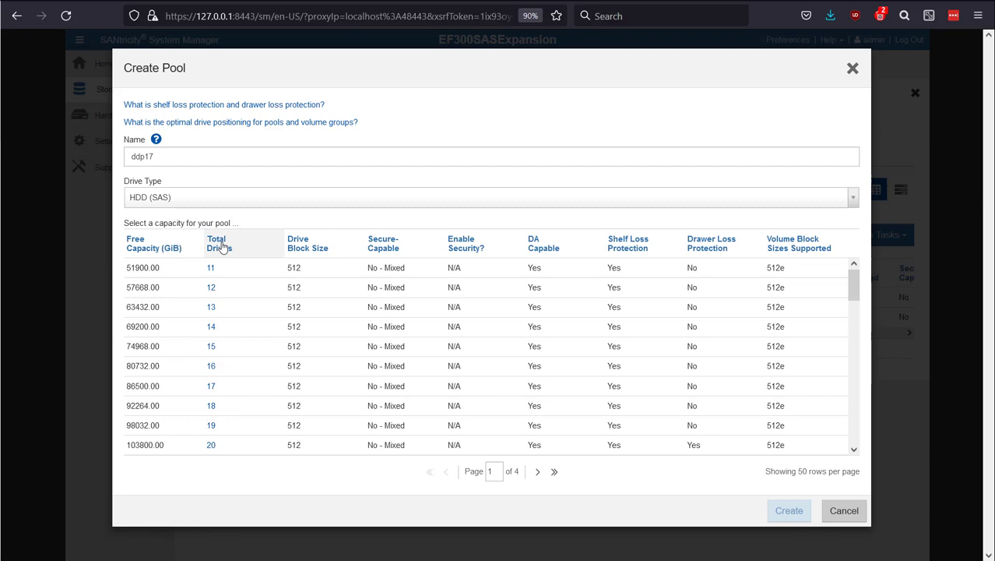
pyautogui.click(230, 389)
pyautogui.click(788, 510)
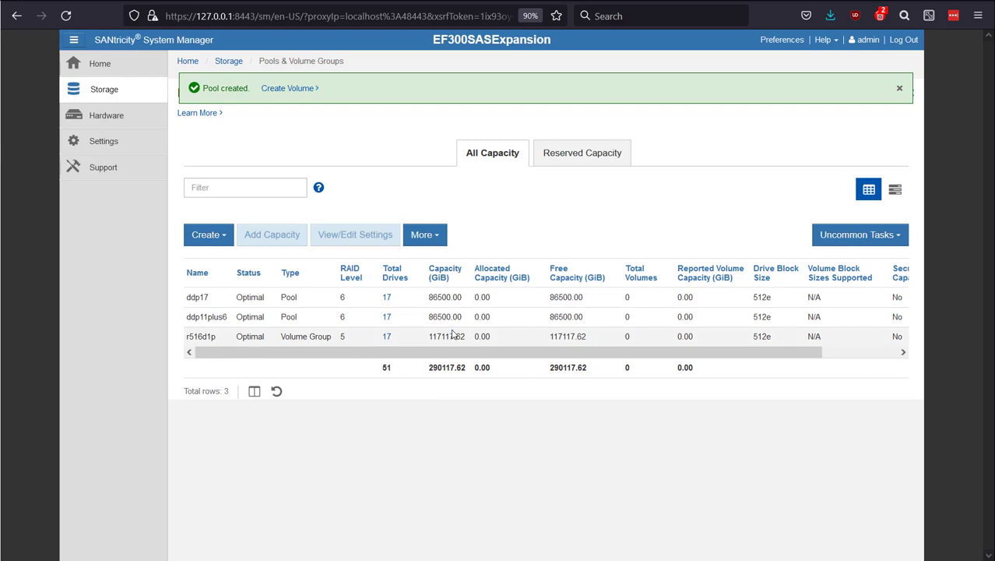
# Step: Review ddp17's preservation capacity setting without changing it, and compare the pool's capacity with ddp11plus6 and r516d1p
pyautogui.click(276, 298)
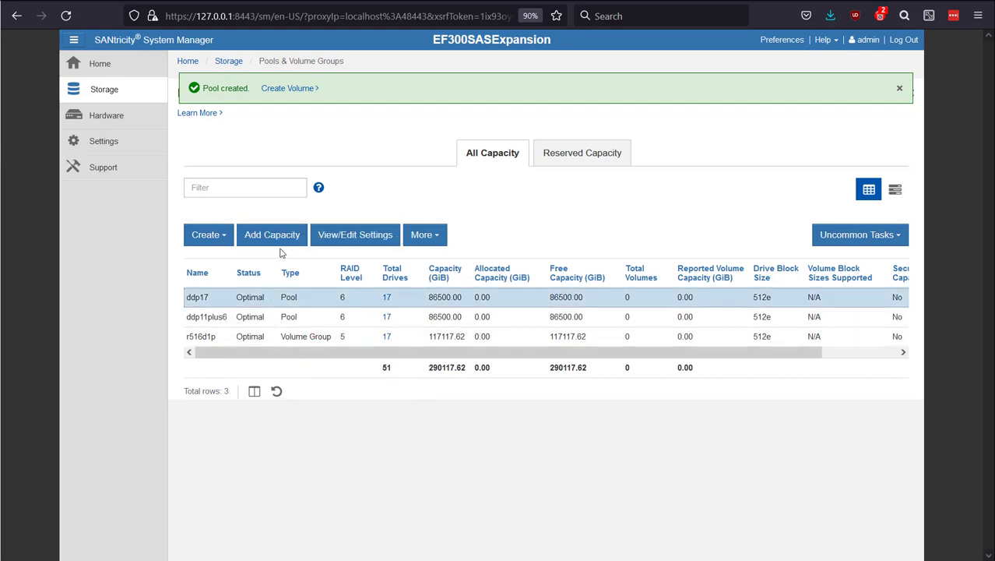
pyautogui.click(355, 234)
pyautogui.click(413, 109)
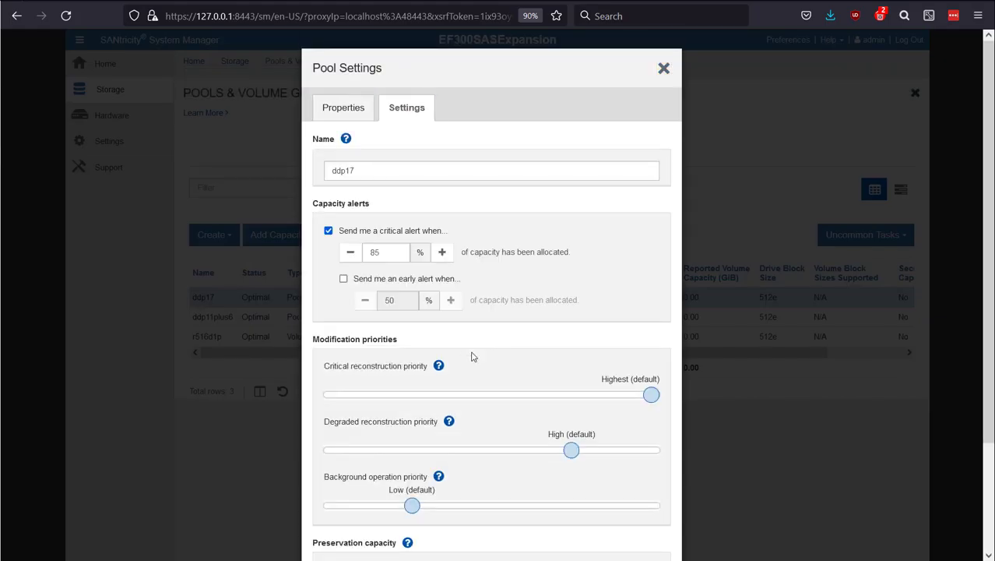
pyautogui.scroll(-3, 516, 470)
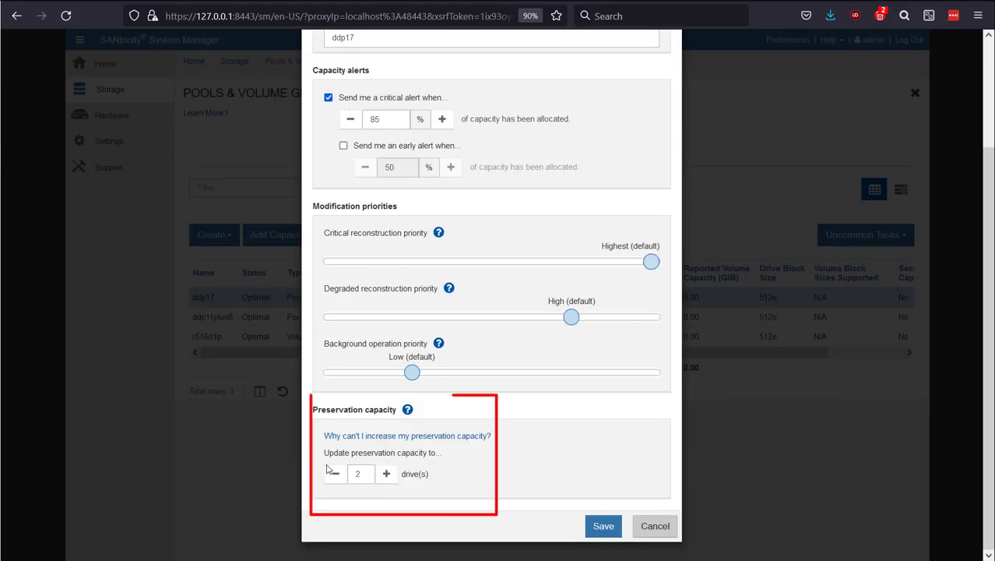
pyautogui.click(655, 526)
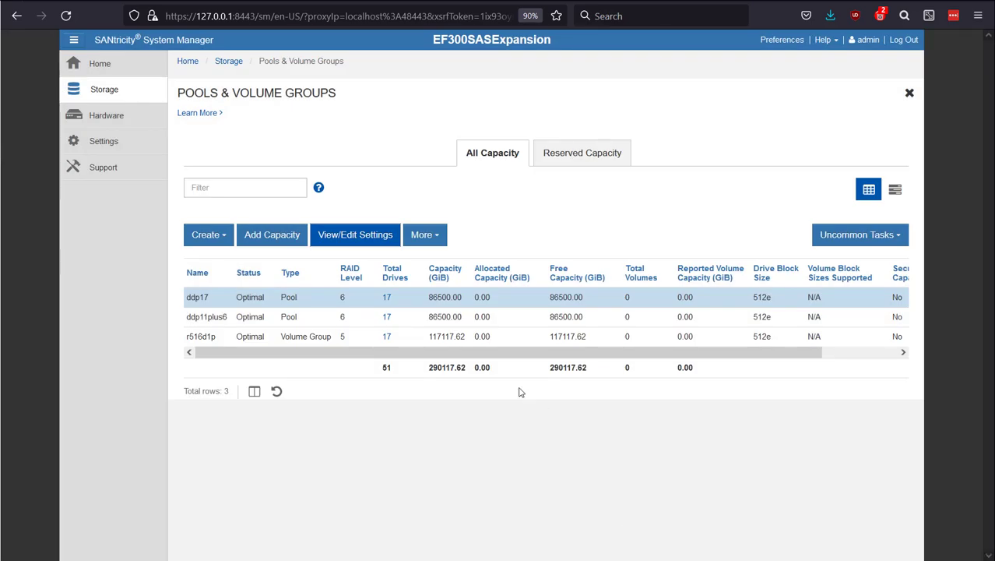
pyautogui.moveTo(516, 352); pyautogui.dragTo(284, 350)
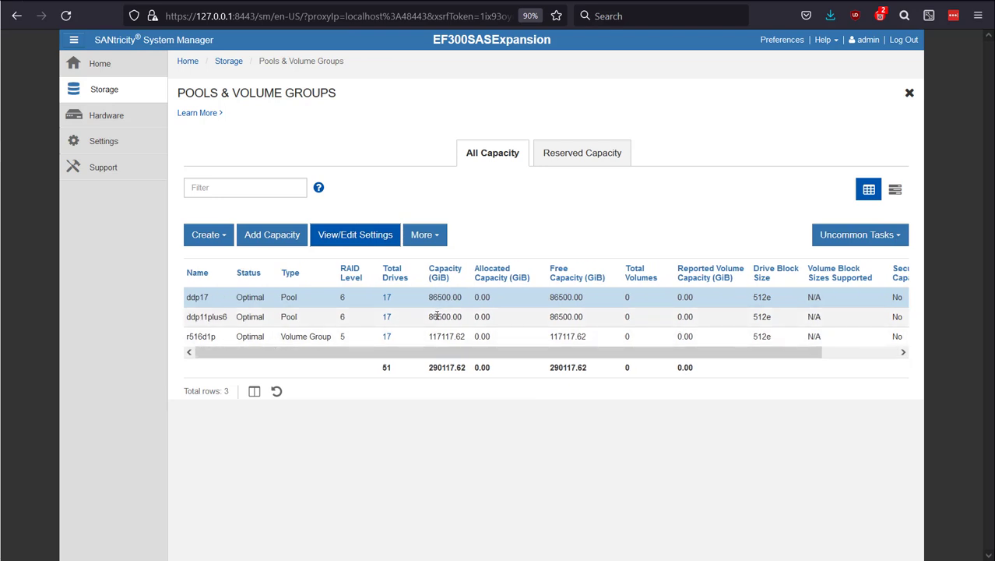
pyautogui.click(436, 317)
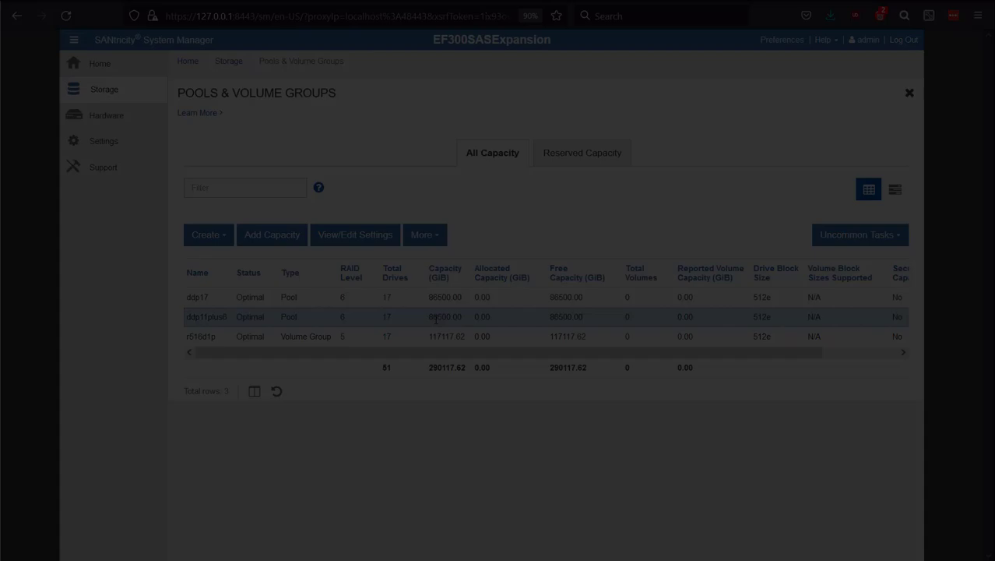